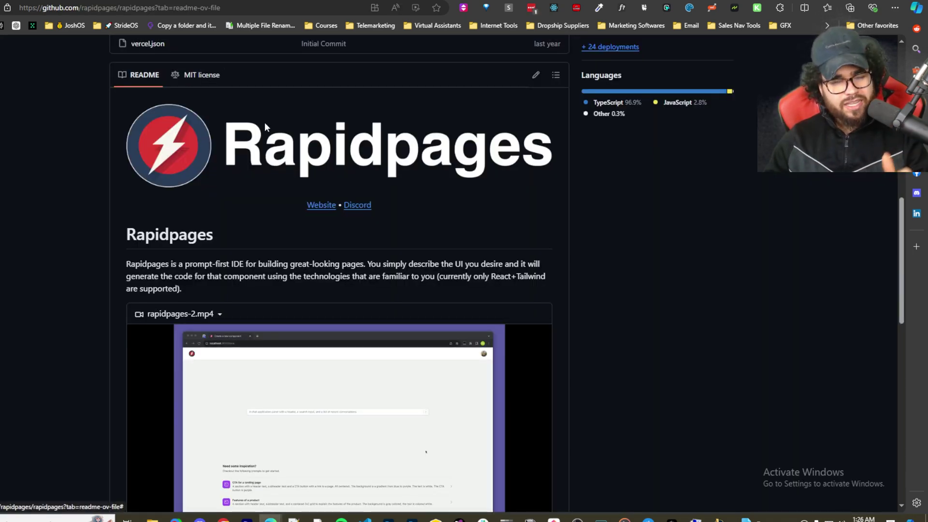
# Scroll the Rapidpages README down to 'Run Rapidpages locally', then return to the rapidpages.com tab
pyautogui.scroll(-2, 391, 242)
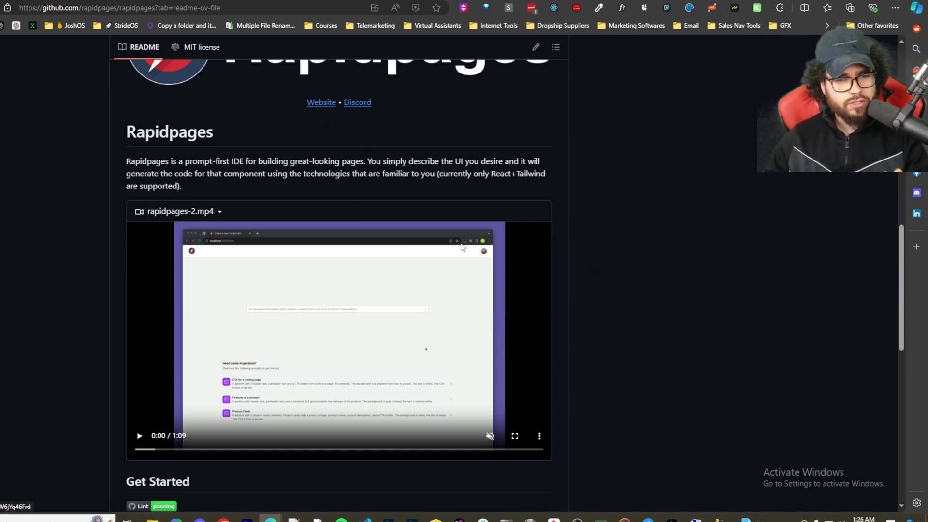
pyautogui.scroll(-1, 305, 285)
pyautogui.scroll(-3, 304, 285)
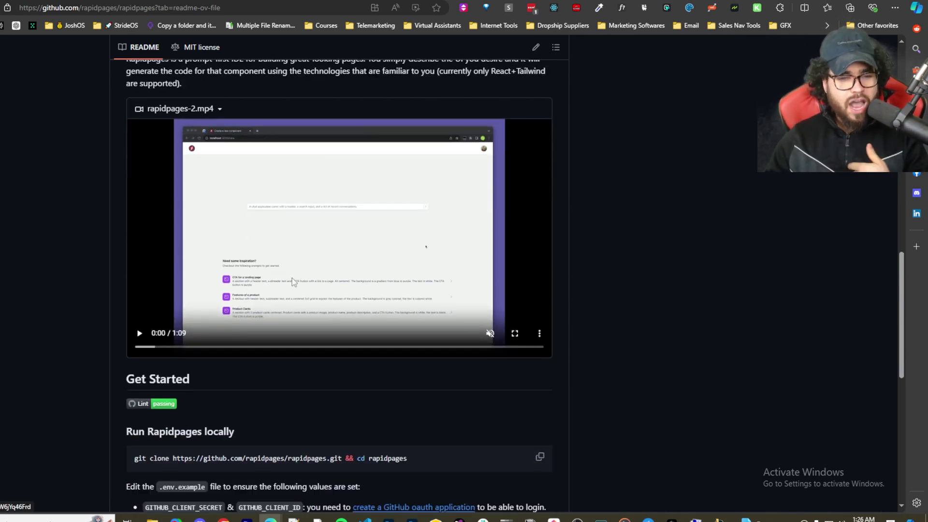
pyautogui.hotkey('ctrl', 'Tab')
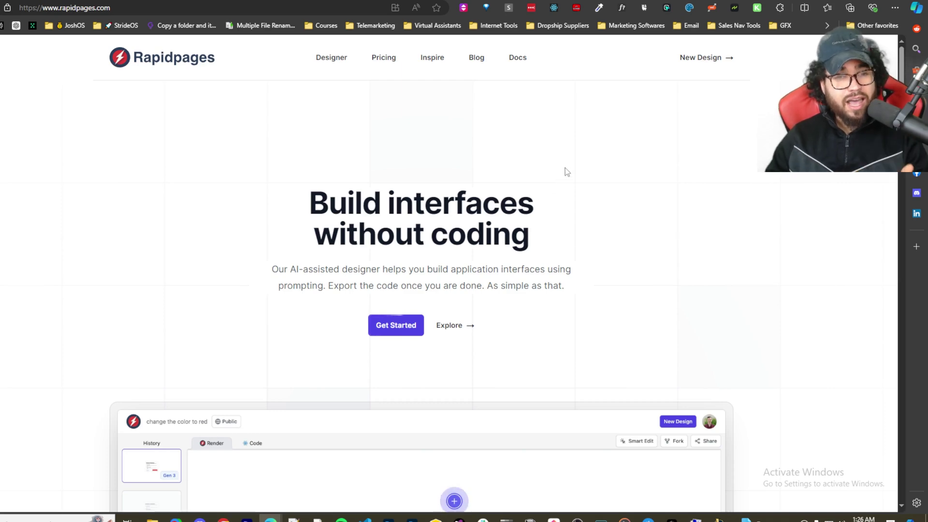
# Open the Rapidpages Pricing page from the nav bar
pyautogui.scroll(-3, 588, 227)
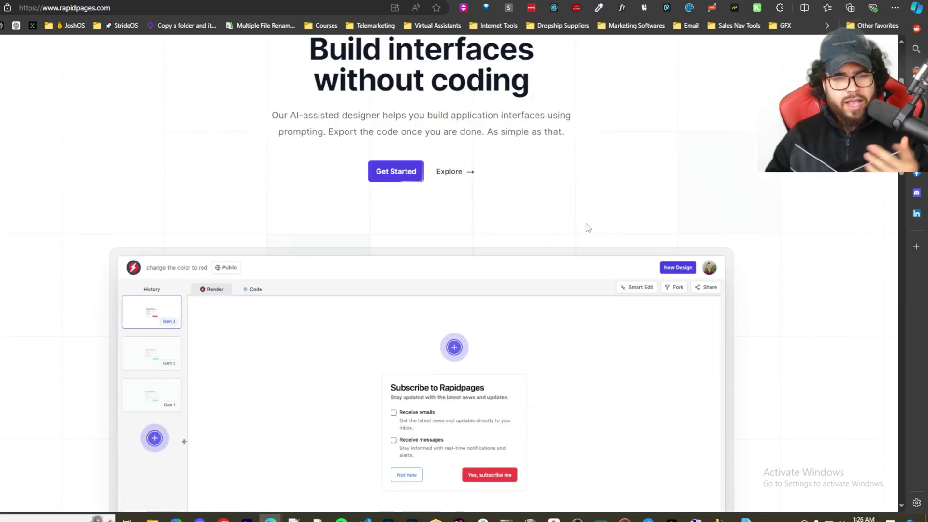
pyautogui.scroll(3, 535, 221)
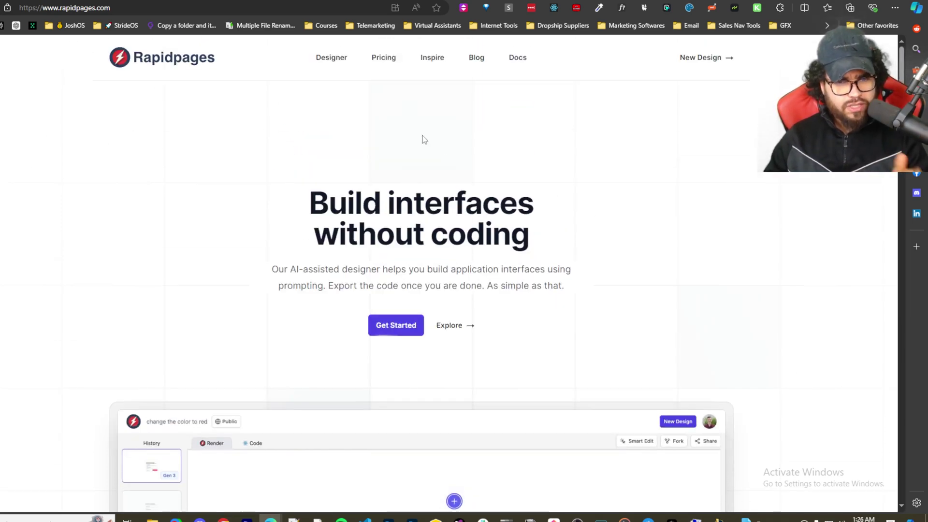
pyautogui.click(383, 61)
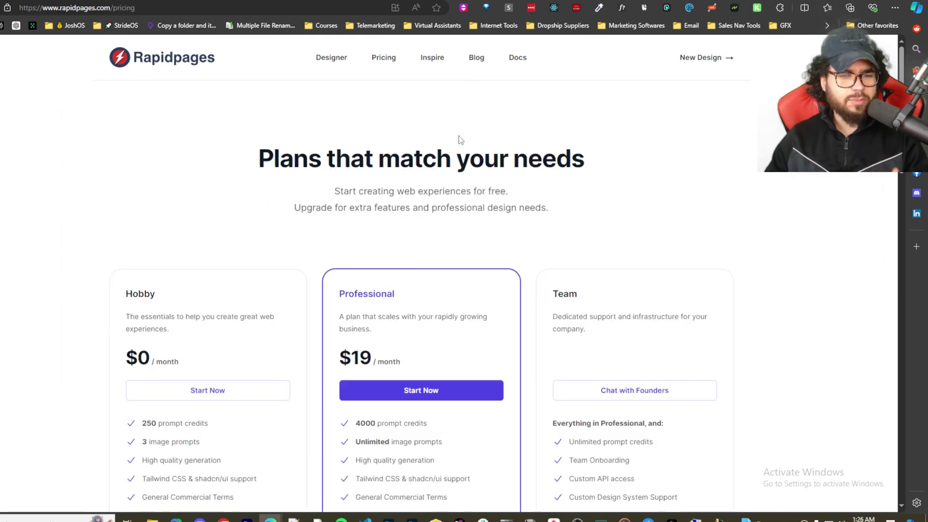
pyautogui.scroll(-2, 367, 193)
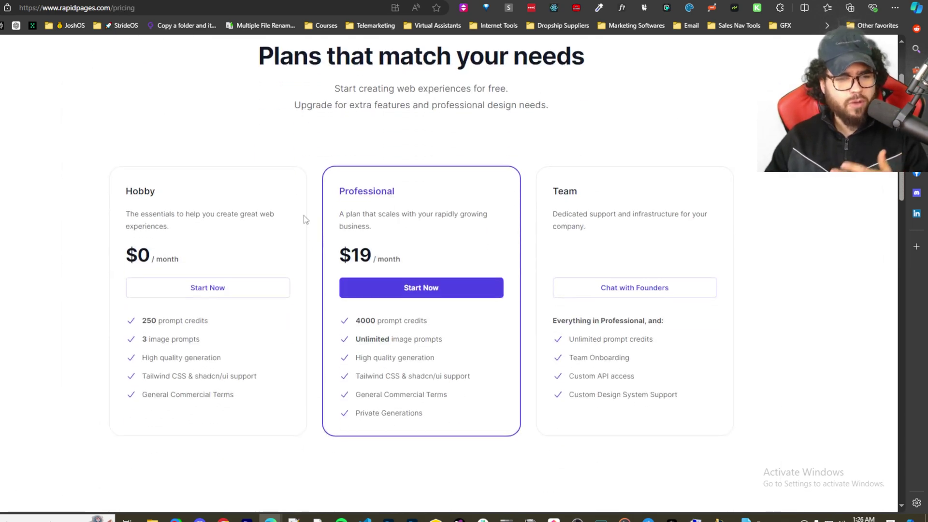
# Highlight Professional's $19/month price and the Hobby plan's credits, image prompts and Tailwind CSS lines
pyautogui.doubleClick(202, 323)
pyautogui.click(235, 326)
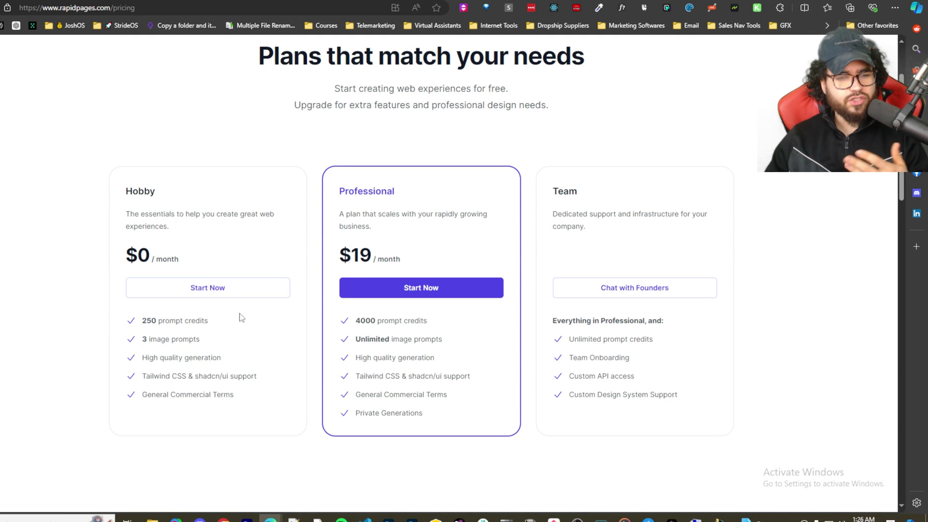
pyautogui.moveTo(373, 260); pyautogui.dragTo(456, 259)
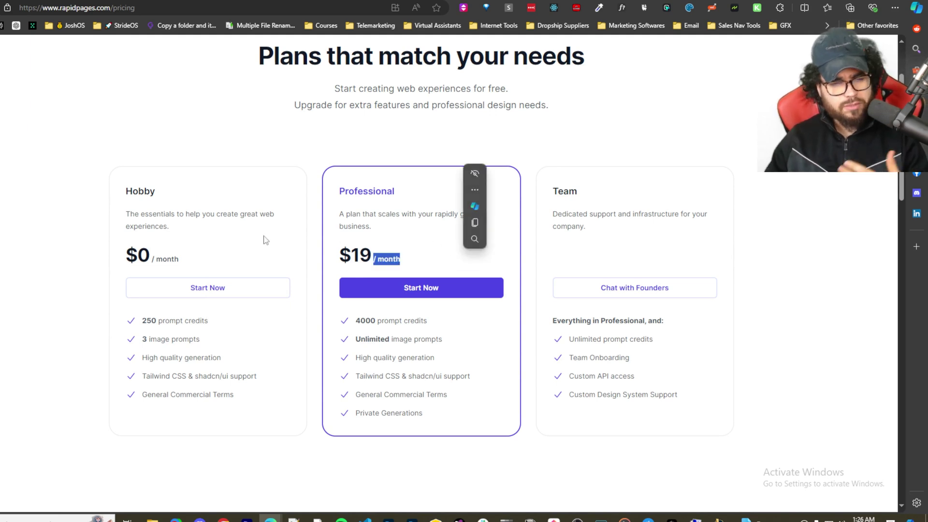
pyautogui.moveTo(165, 320); pyautogui.dragTo(216, 320)
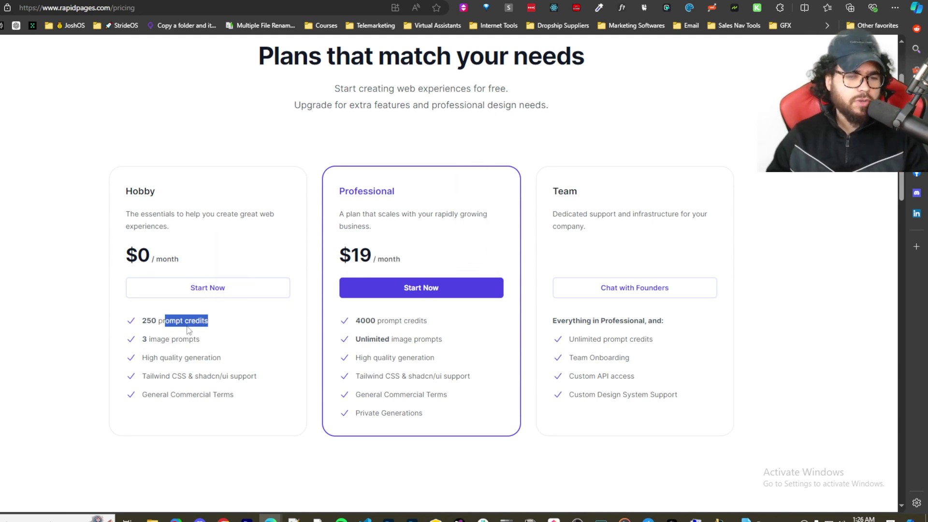
pyautogui.moveTo(157, 339); pyautogui.dragTo(200, 340)
pyautogui.click(230, 355)
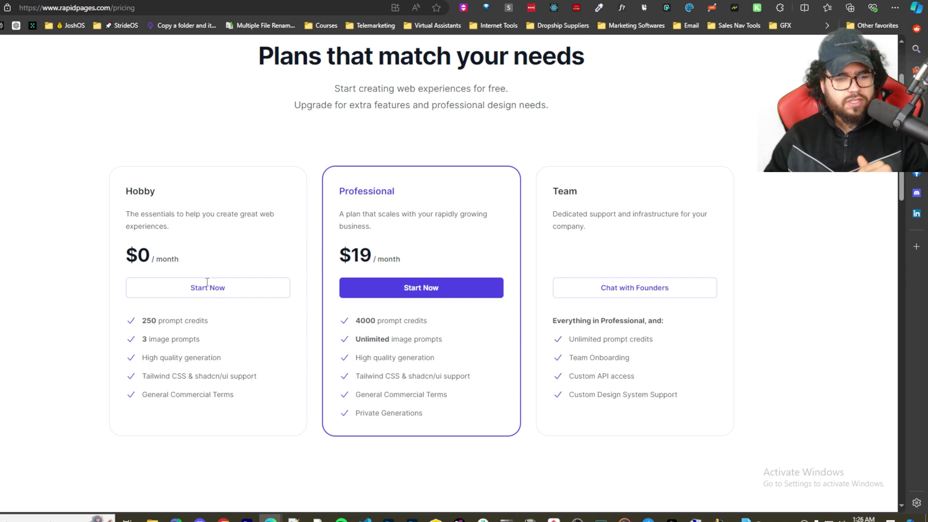
pyautogui.moveTo(165, 377); pyautogui.dragTo(217, 379)
pyautogui.click(247, 392)
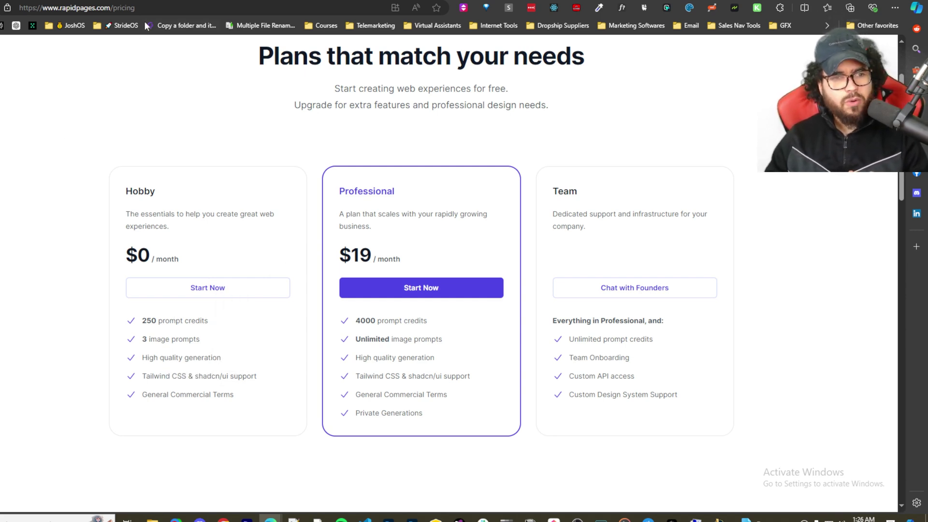
pyautogui.scroll(2, 29, 111)
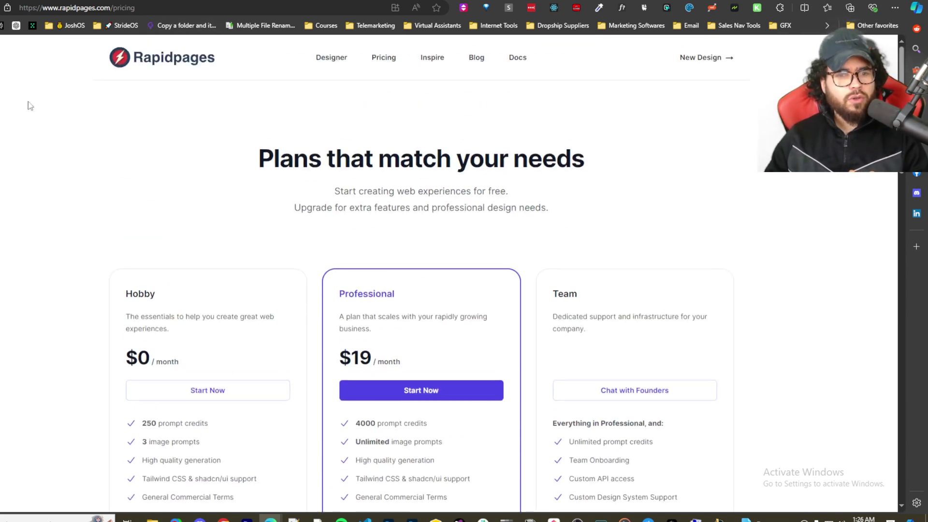
# Back on the GitHub README, select the git clone command in the setup steps
pyautogui.click(145, 53)
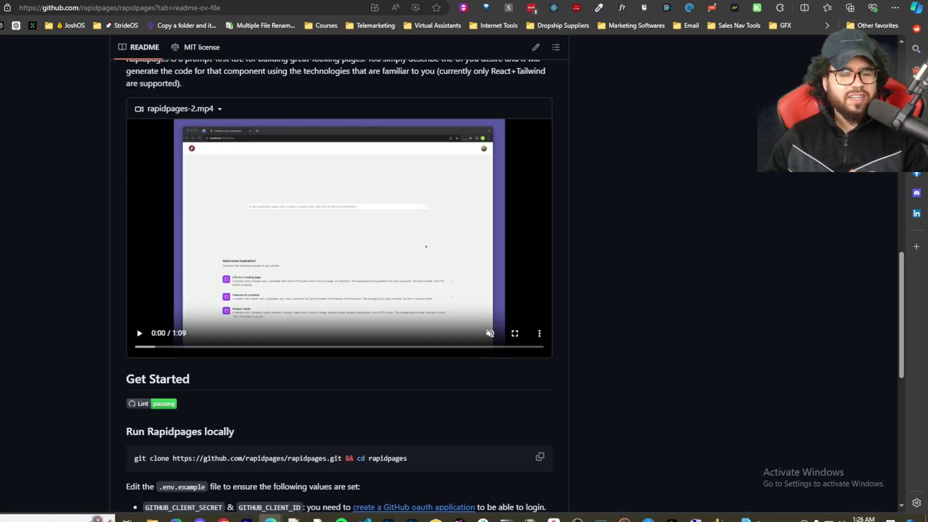
pyautogui.scroll(-3, 327, 149)
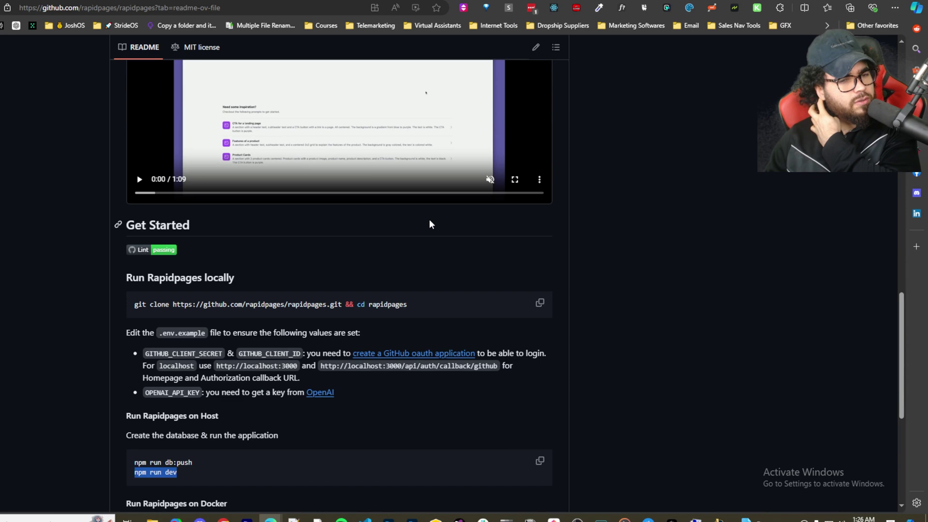
pyautogui.click(141, 304)
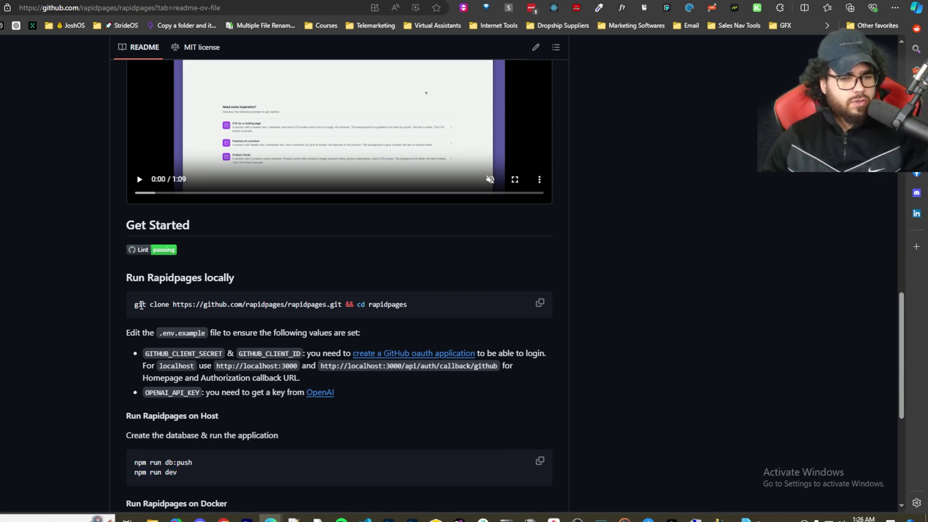
pyautogui.moveTo(136, 305); pyautogui.dragTo(339, 311)
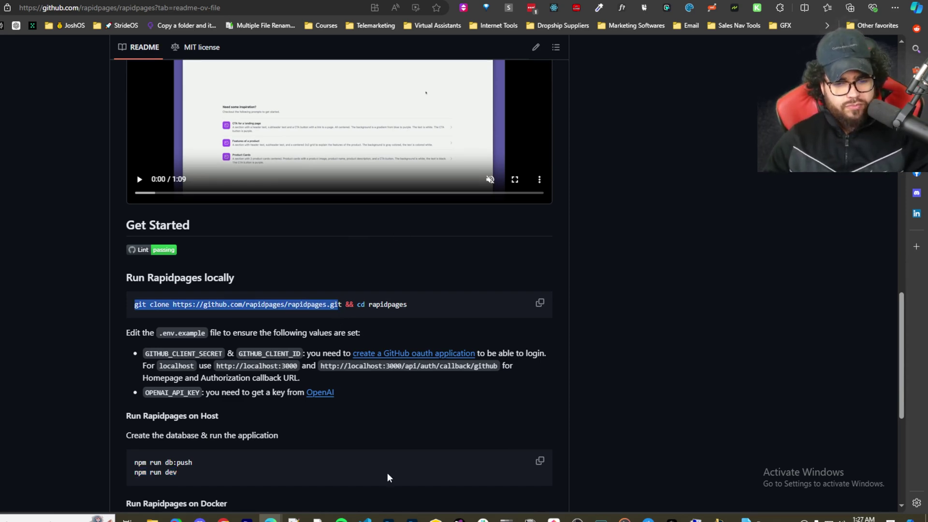
# Bring the PowerShell window forward and scroll through its output
pyautogui.click(506, 518)
pyautogui.scroll(15, 506, 407)
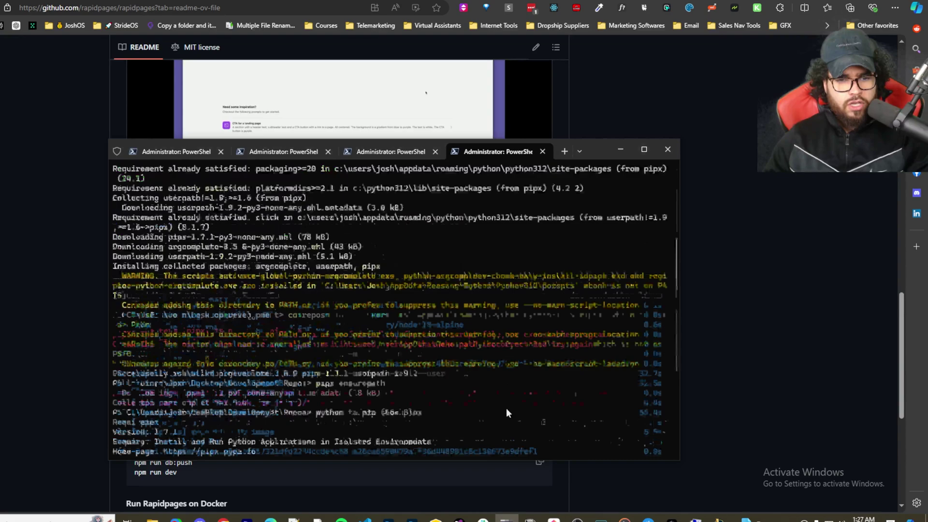
pyautogui.scroll(-3, 506, 407)
pyautogui.scroll(3, 503, 408)
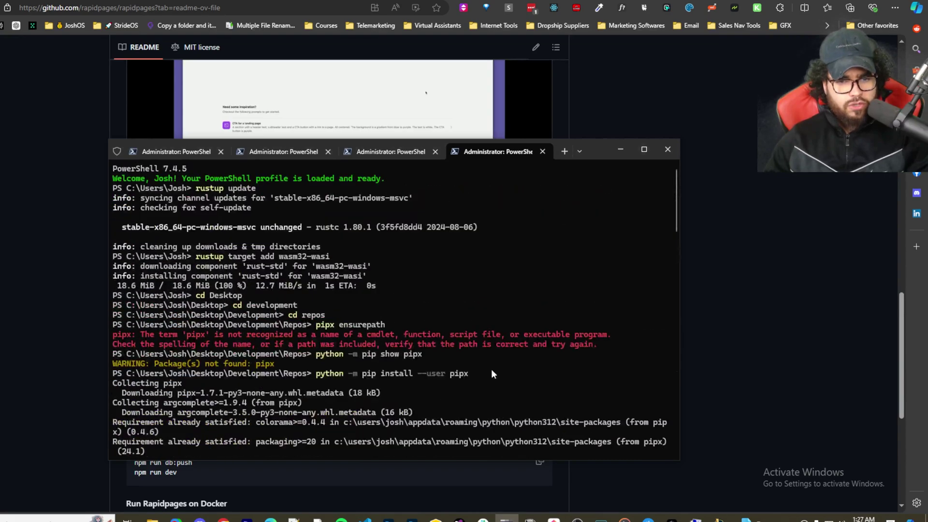
pyautogui.scroll(-10, 517, 411)
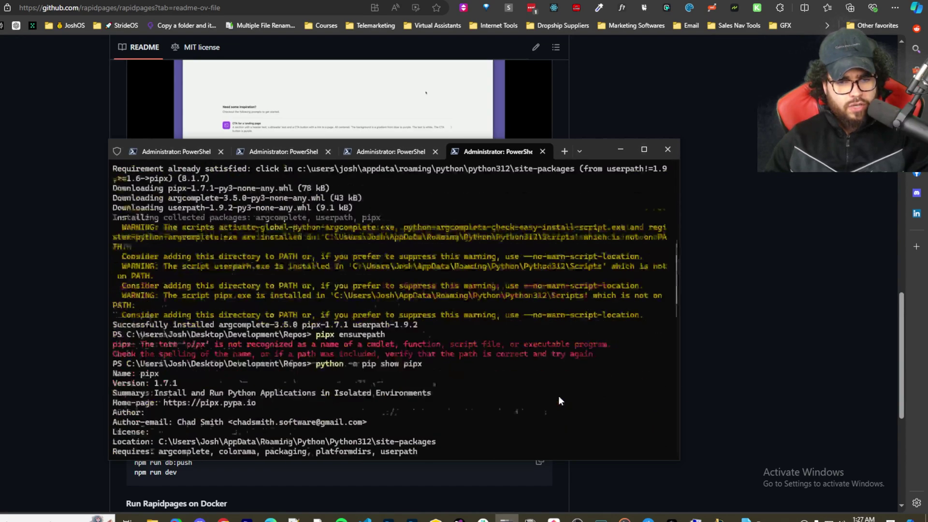
pyautogui.scroll(-5, 559, 401)
# Return to the README and select the 'cd rapidpages' part of the command
pyautogui.click(735, 393)
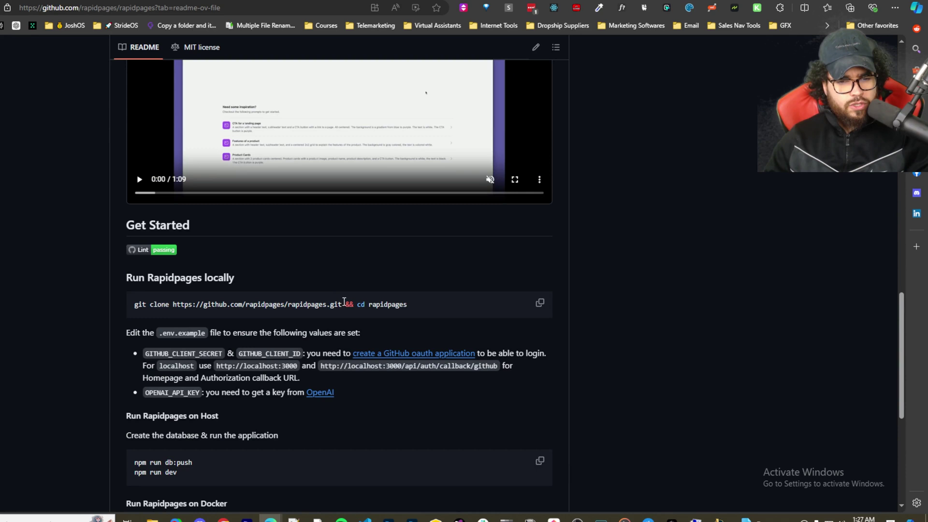
pyautogui.moveTo(357, 304); pyautogui.dragTo(420, 309)
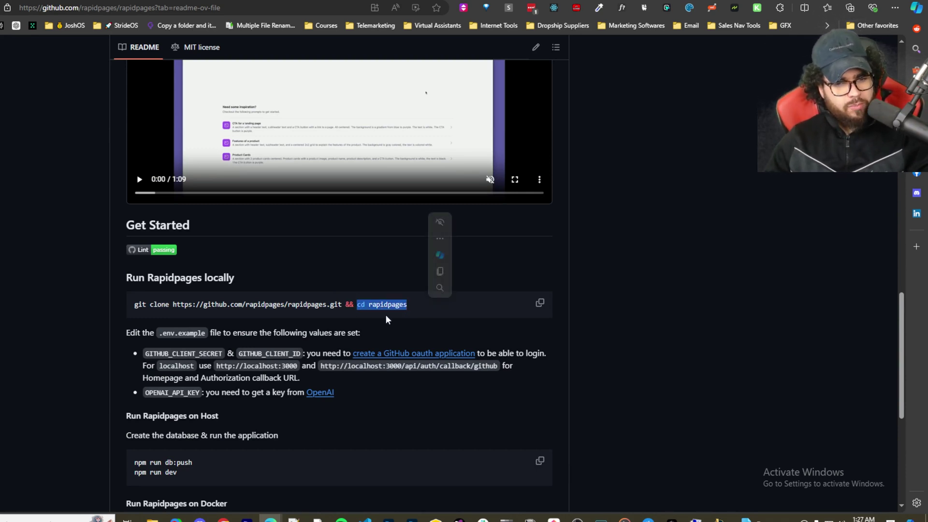
pyautogui.scroll(-1, 319, 329)
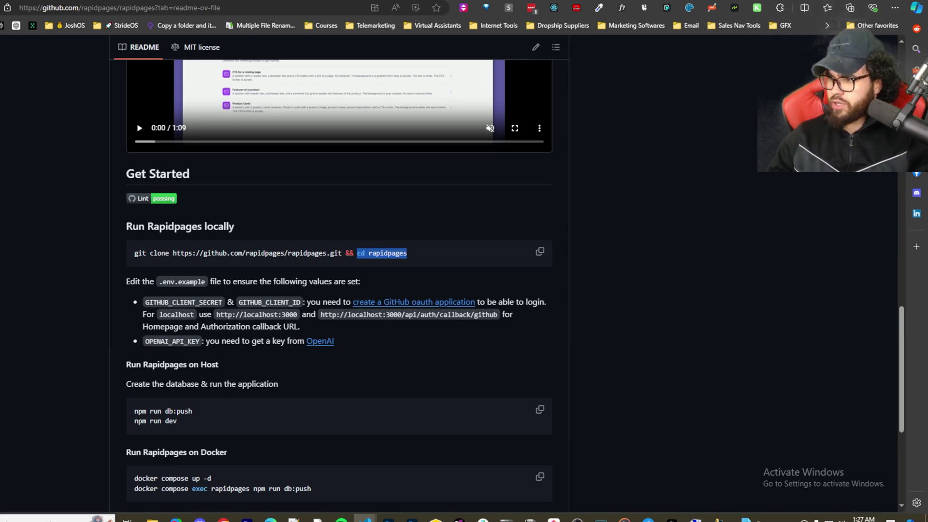
# Switch to the project's .env file in VS Code and scroll through it
pyautogui.click(366, 518)
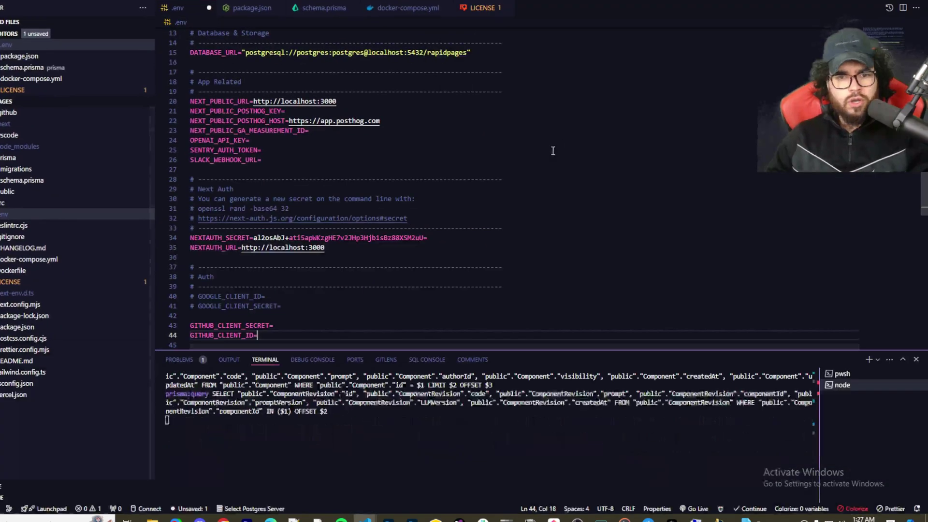
pyautogui.scroll(-8, 562, 147)
pyautogui.scroll(4, 491, 157)
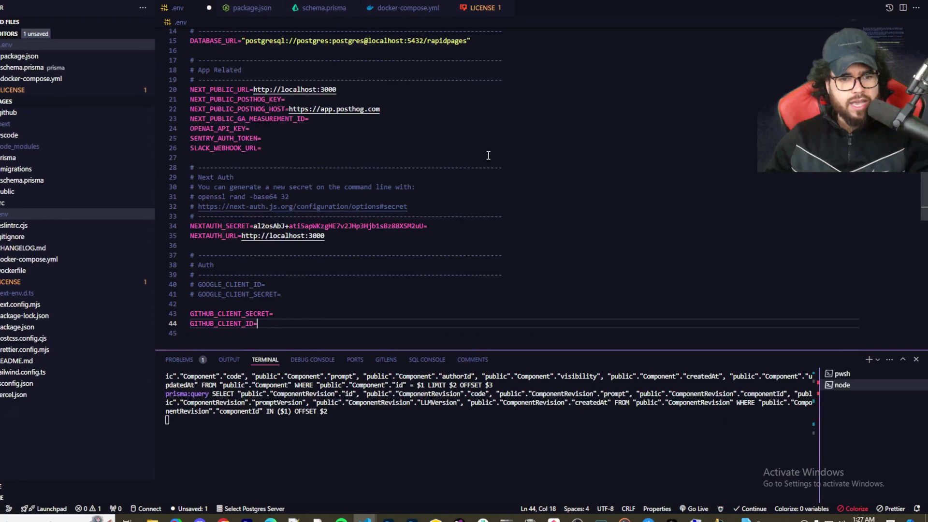
pyautogui.scroll(4, 488, 156)
pyautogui.scroll(-2, 487, 164)
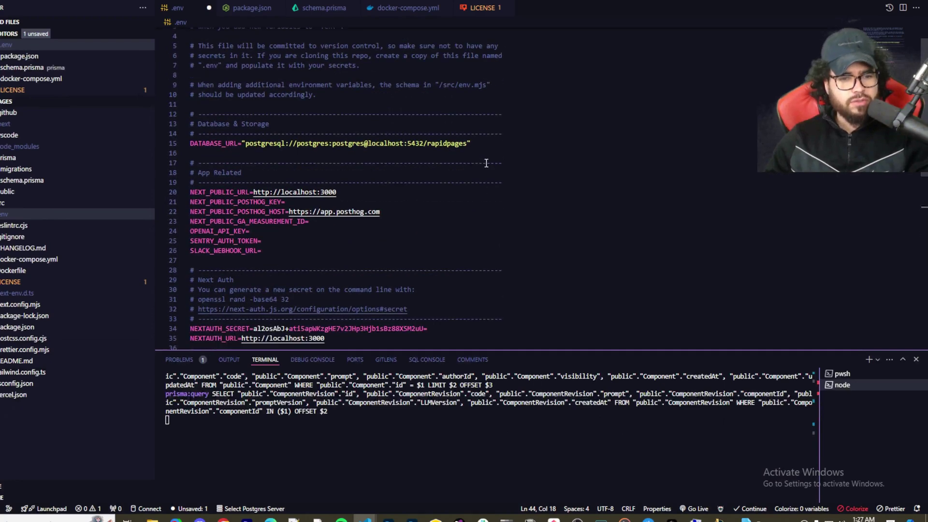
pyautogui.scroll(2, 487, 163)
pyautogui.scroll(-6, 479, 165)
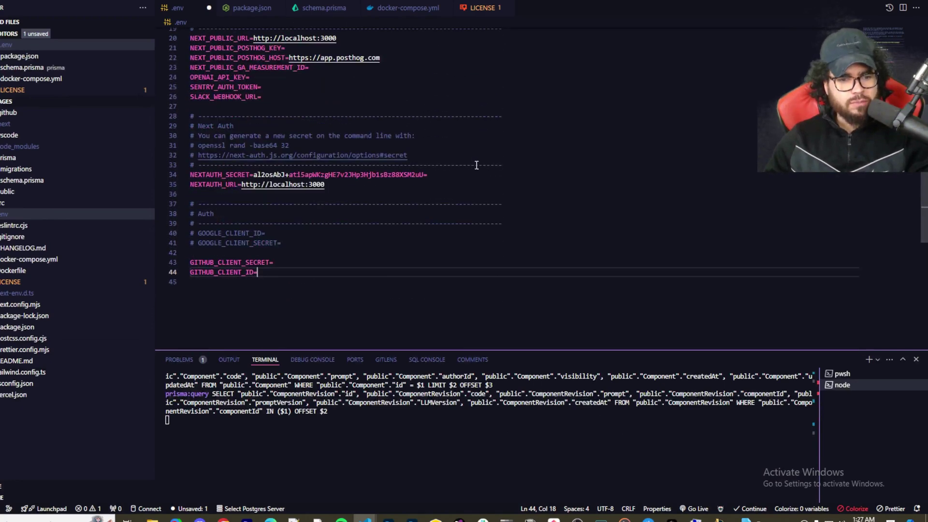
# Review the earlier install output in PowerShell and enter 'code' at the rapidpages prompt
pyautogui.hotkey('alt', 'Tab')
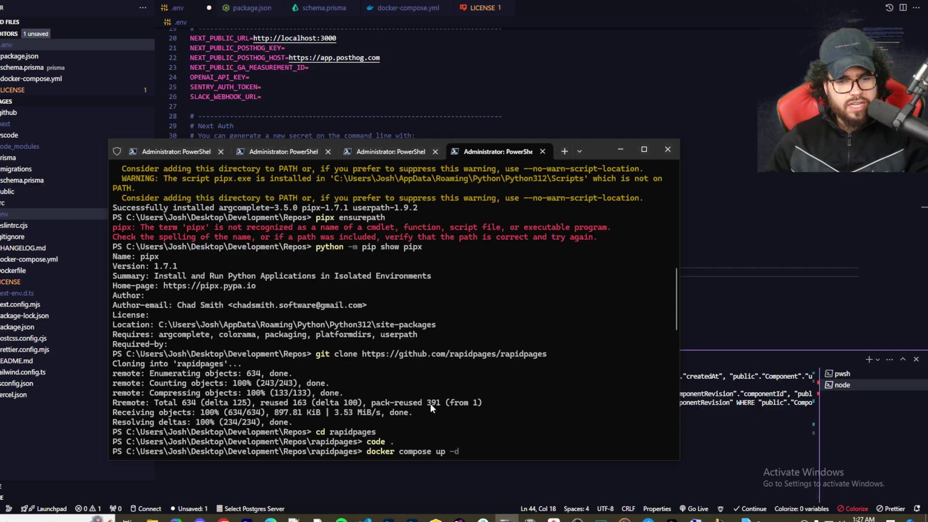
pyautogui.scroll(8, 356, 398)
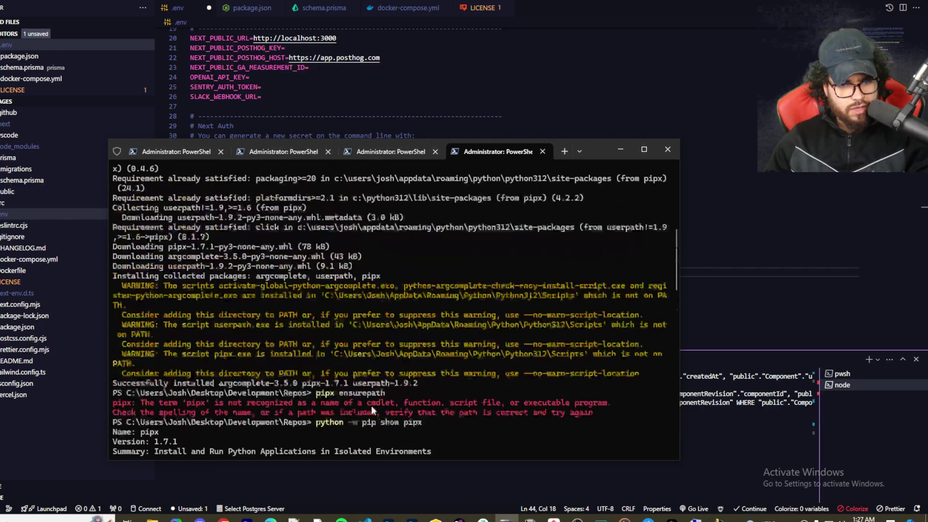
pyautogui.scroll(6, 375, 340)
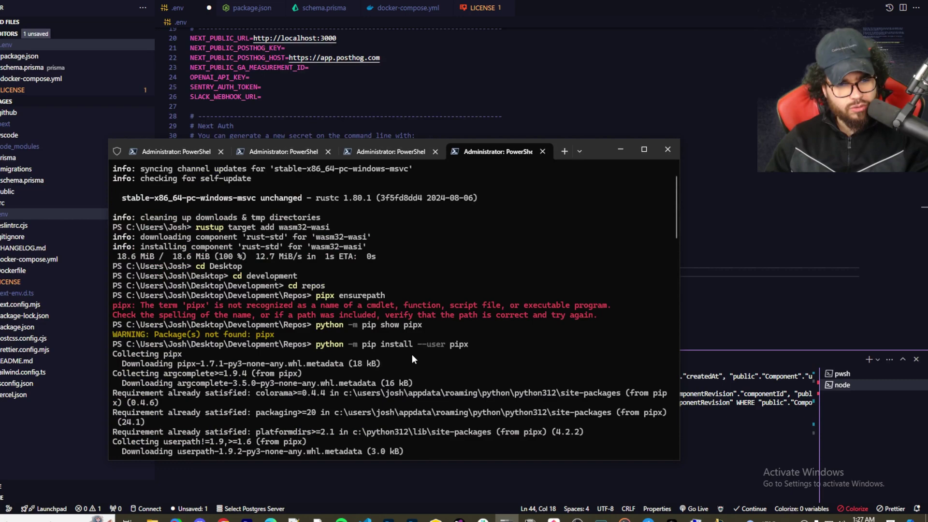
pyautogui.scroll(-12, 412, 355)
pyautogui.scroll(-8, 412, 367)
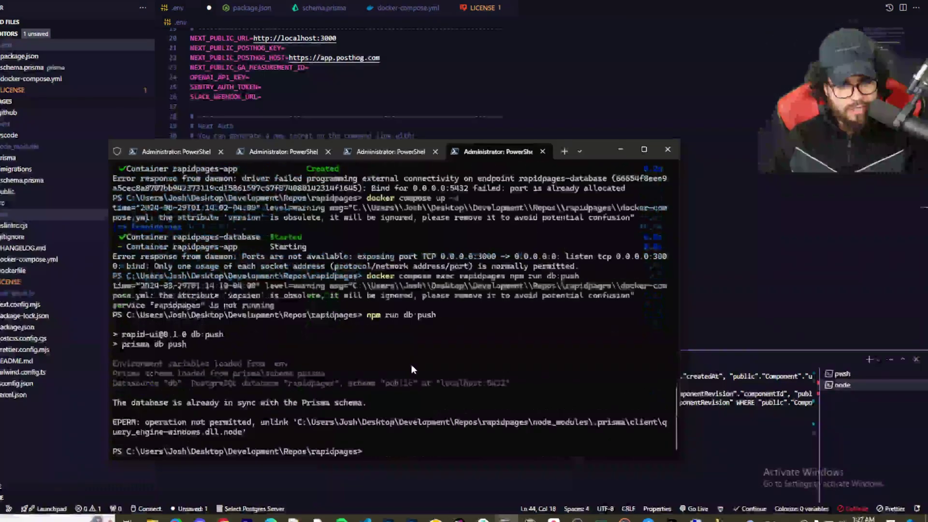
pyautogui.write('code .')
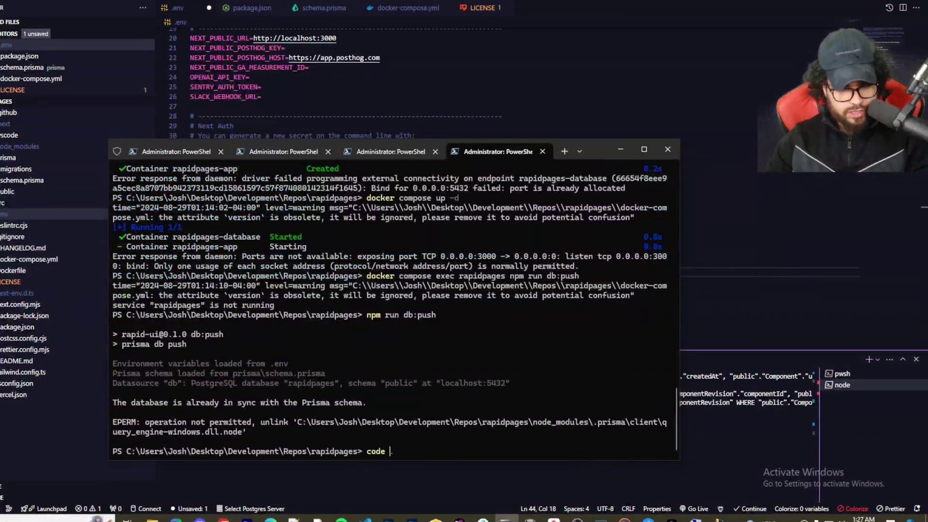
# Minimize PowerShell and scroll the README back to the Get Started commands
pyautogui.click(622, 147)
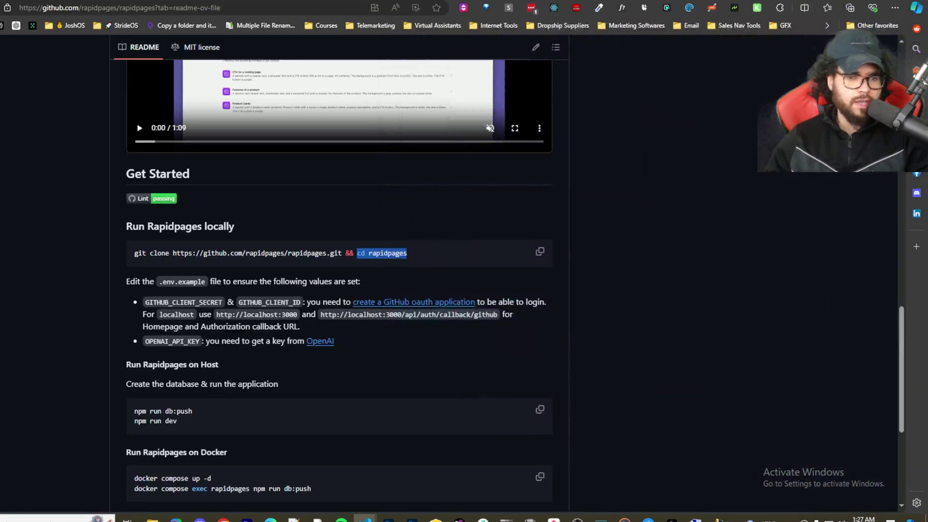
pyautogui.scroll(-3, 171, 256)
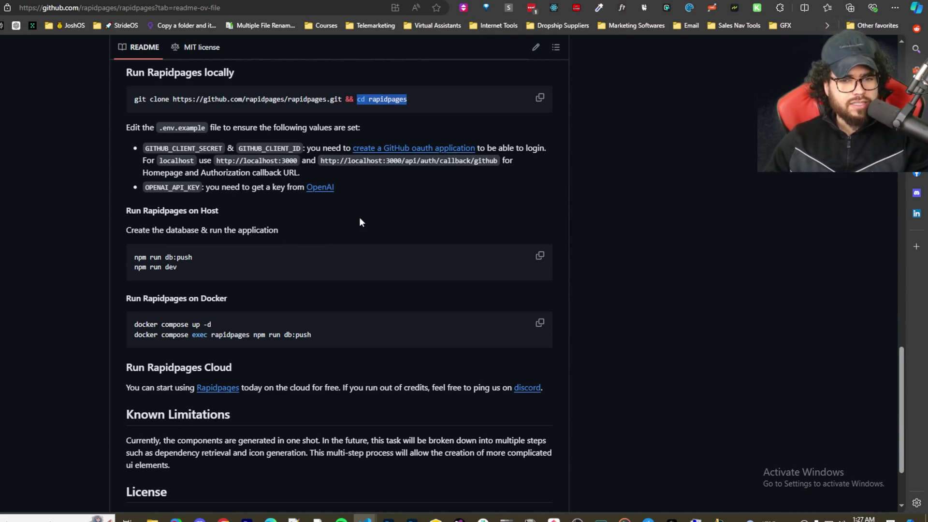
pyautogui.scroll(3, 314, 282)
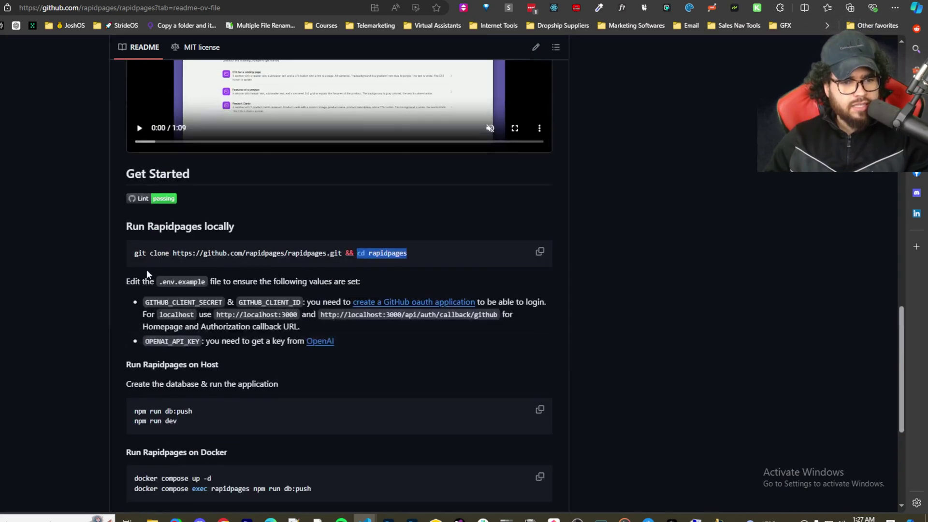
# Switch back to VS Code and collapse the prisma folder in the file explorer
pyautogui.hotkey('alt', 'Tab')
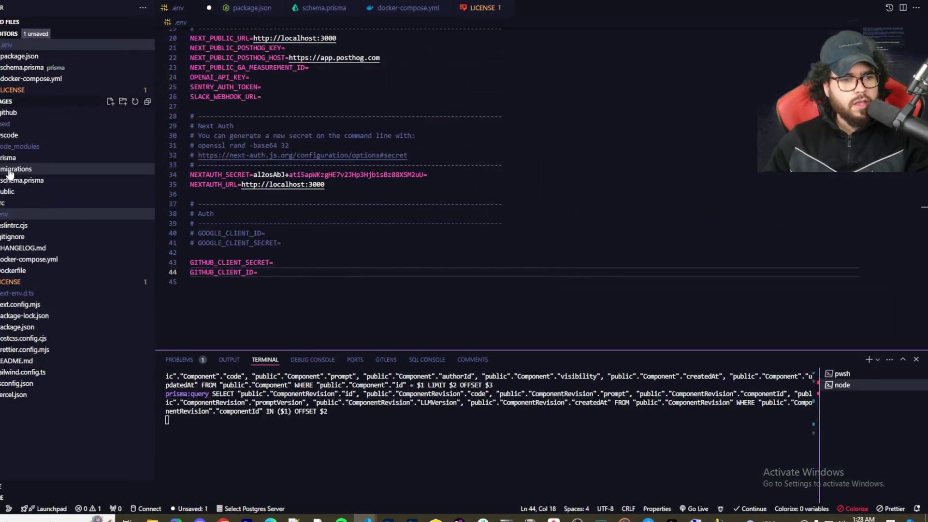
pyautogui.click(29, 158)
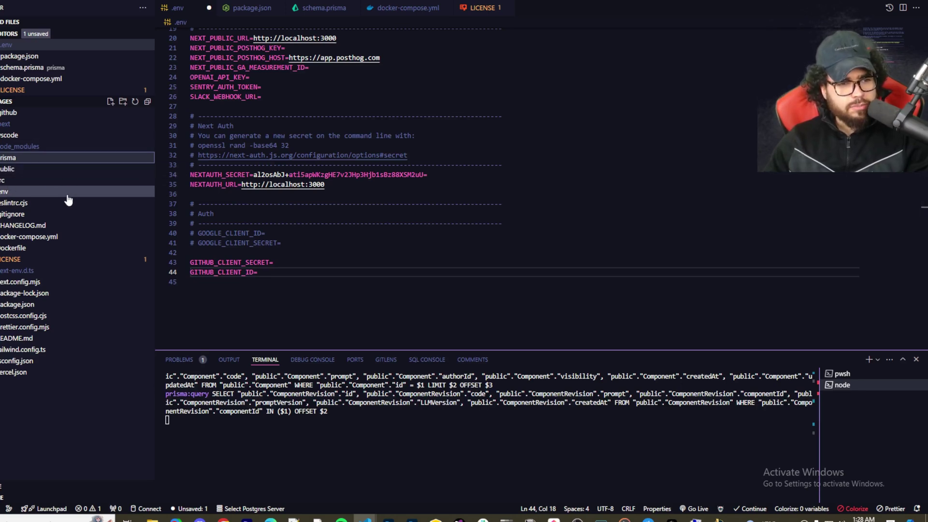
pyautogui.scroll(2, 286, 116)
pyautogui.scroll(3, 286, 116)
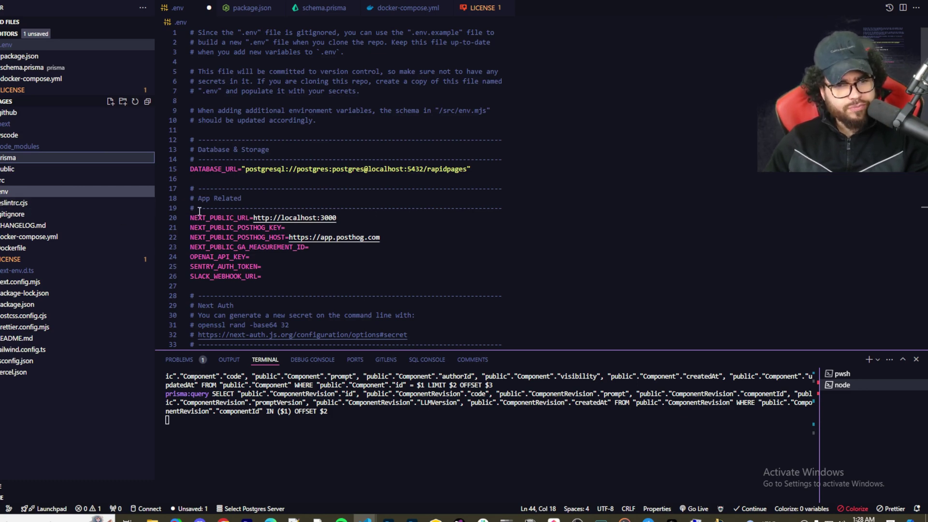
# Inspect the App Related .env entries, selecting the empty OPENAI_API_KEY and SLACK_WEBHOOK_URL lines
pyautogui.moveTo(191, 179); pyautogui.dragTo(430, 189)
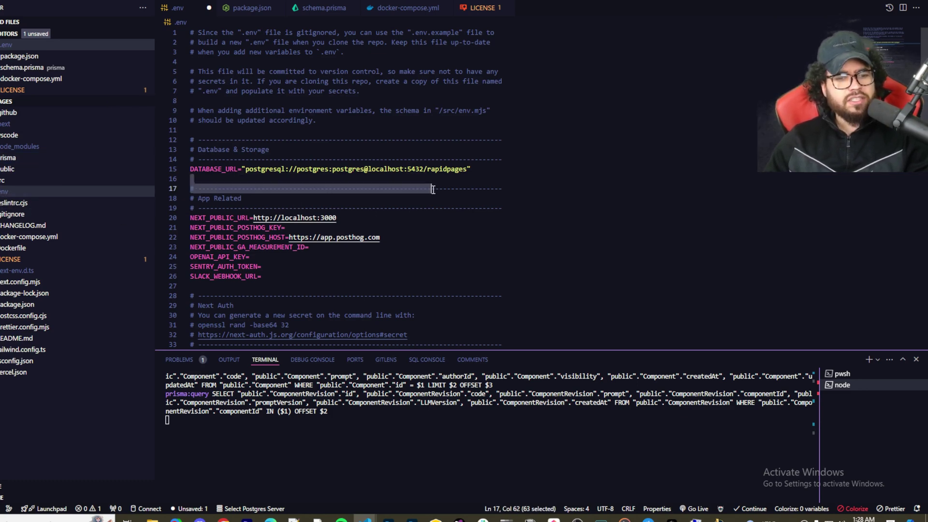
pyautogui.scroll(-3, 455, 247)
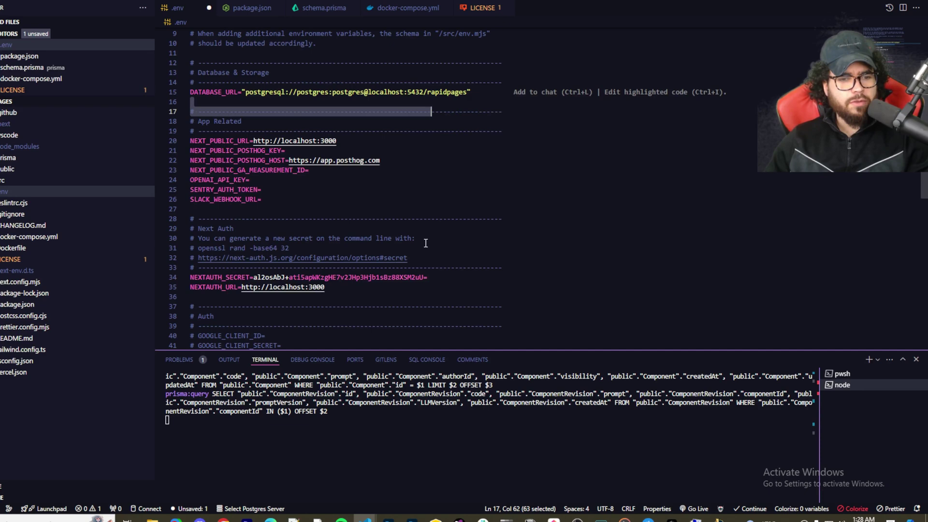
pyautogui.click(252, 192)
pyautogui.click(294, 184)
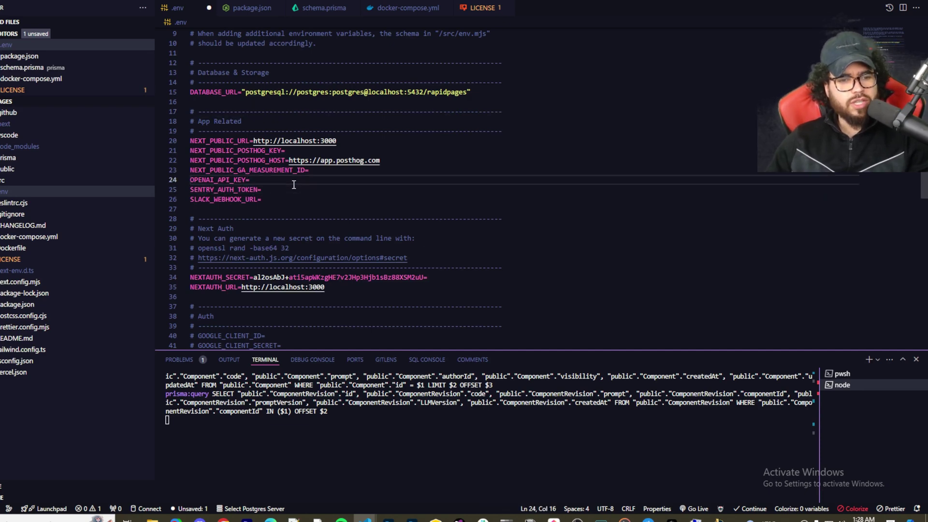
pyautogui.doubleClick(223, 180)
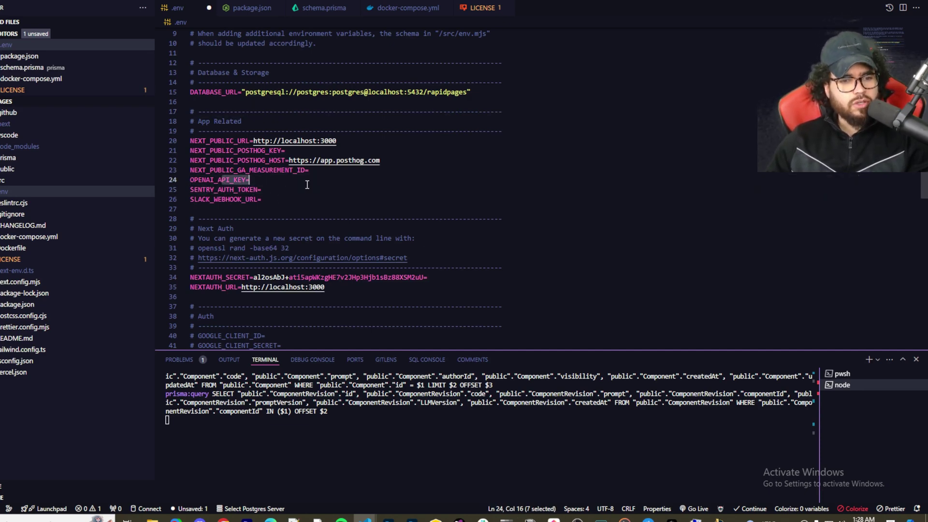
pyautogui.click(311, 195)
pyautogui.scroll(-1, 312, 196)
pyautogui.scroll(4, 312, 195)
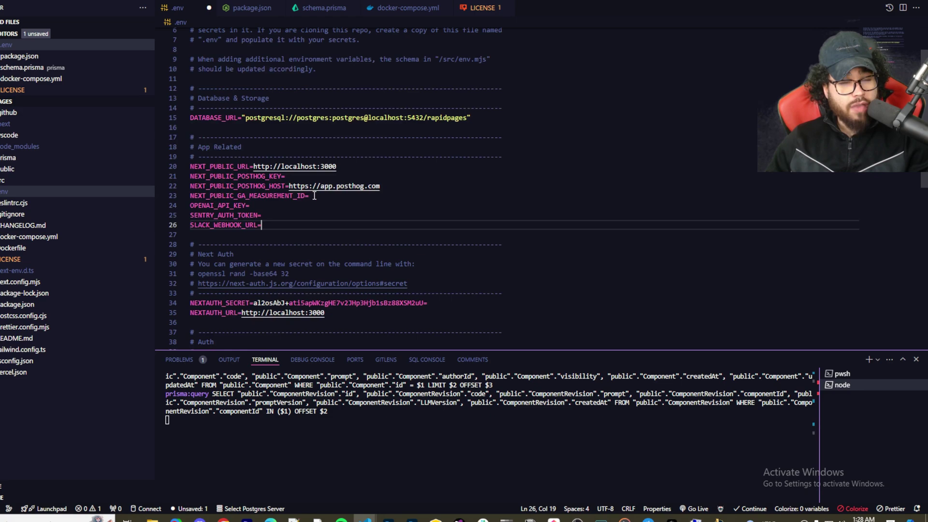
# Dismiss the Help menu and check the SENTRY_AUTH_TOKEN and OPENAI_API_KEY lines
pyautogui.hotkey('alt', 'h')
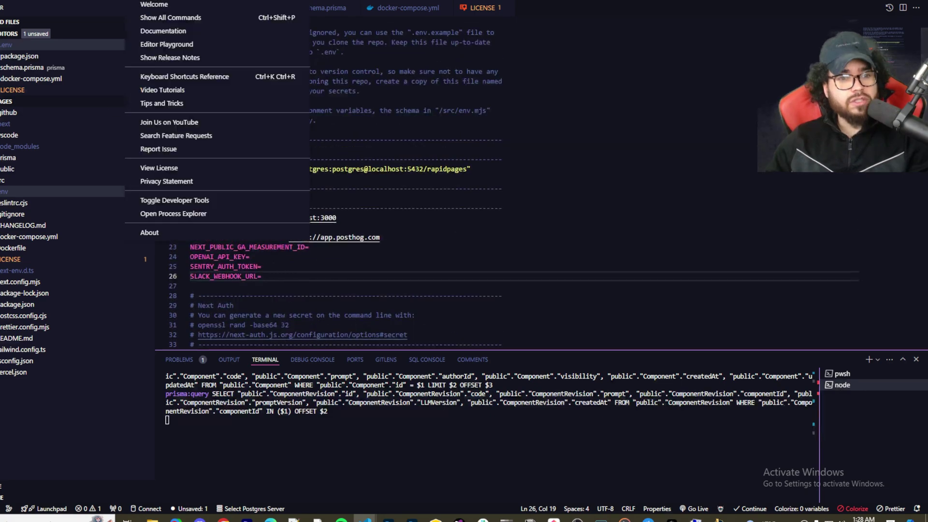
pyautogui.click(487, 193)
pyautogui.click(333, 264)
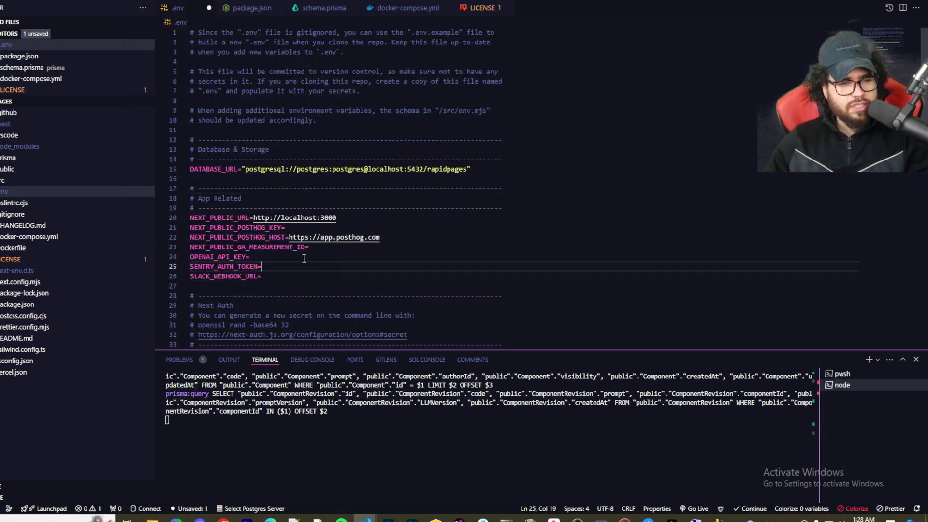
pyautogui.click(304, 257)
# Restore the editor down to peek at the README, then maximize it again
pyautogui.press('super+Down')
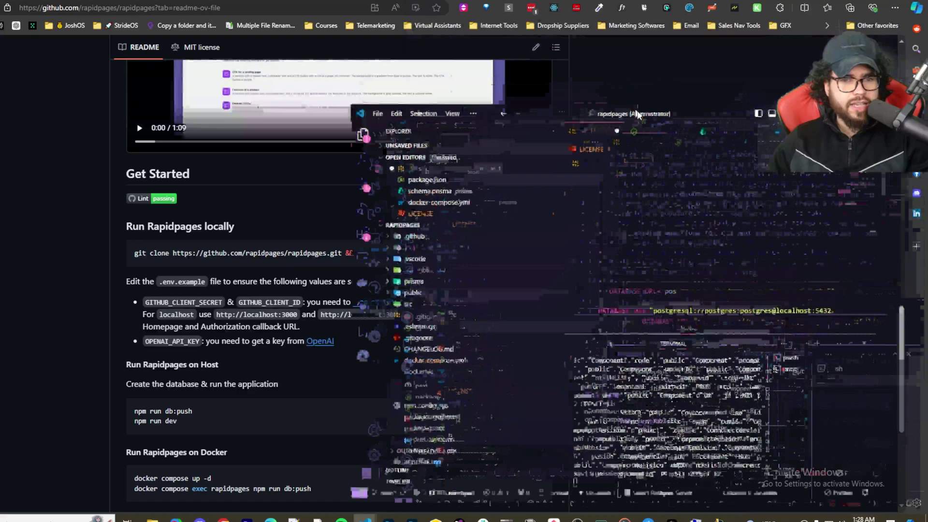
pyautogui.scroll(-5, 280, 230)
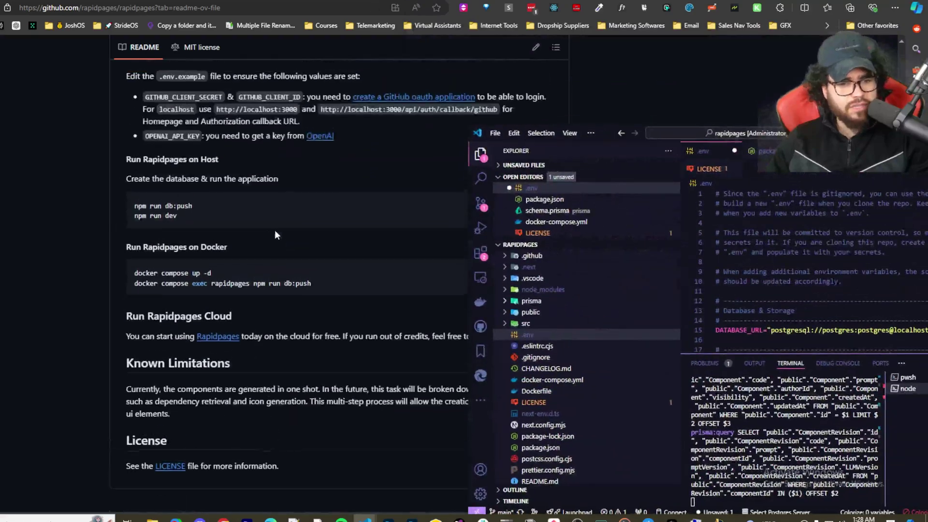
pyautogui.doubleClick(605, 129)
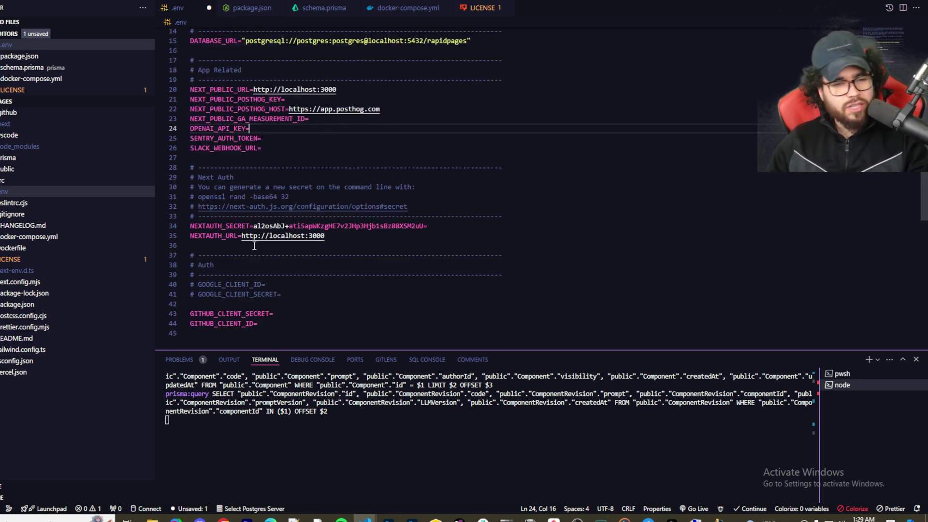
# Check the empty GITHUB_CLIENT_SECRET and GITHUB_CLIENT_ID entries in .env
pyautogui.click(284, 324)
pyautogui.click(240, 310)
pyautogui.doubleClick(242, 310)
pyautogui.click(275, 315)
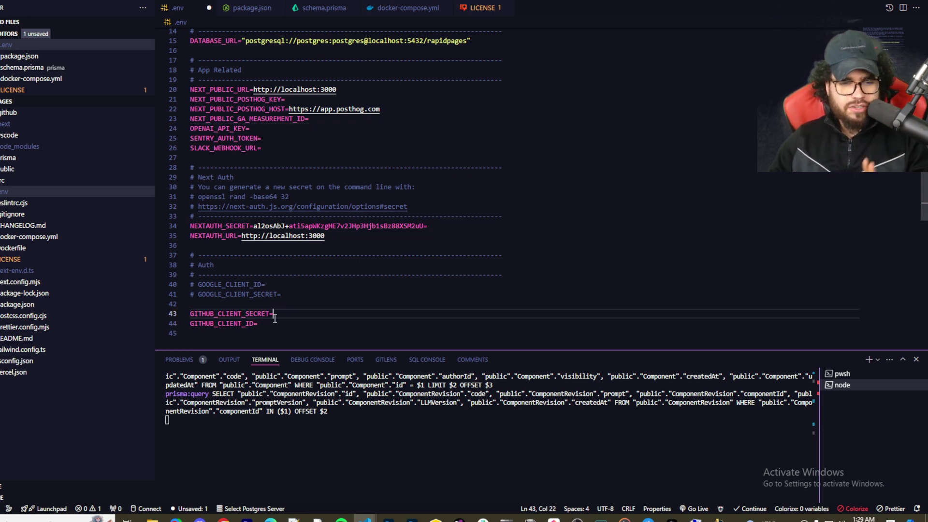
pyautogui.click(266, 322)
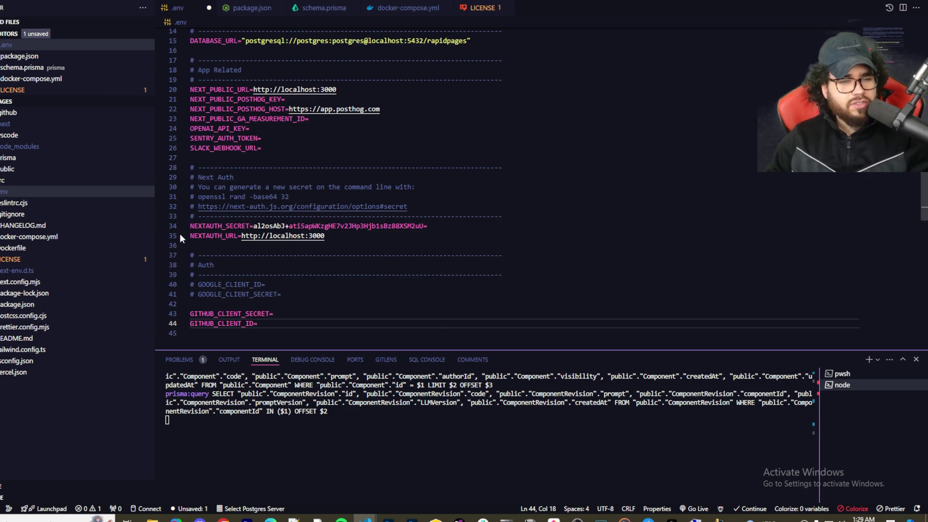
# Scroll up and down through the rest of the .env file
pyautogui.scroll(3, 273, 211)
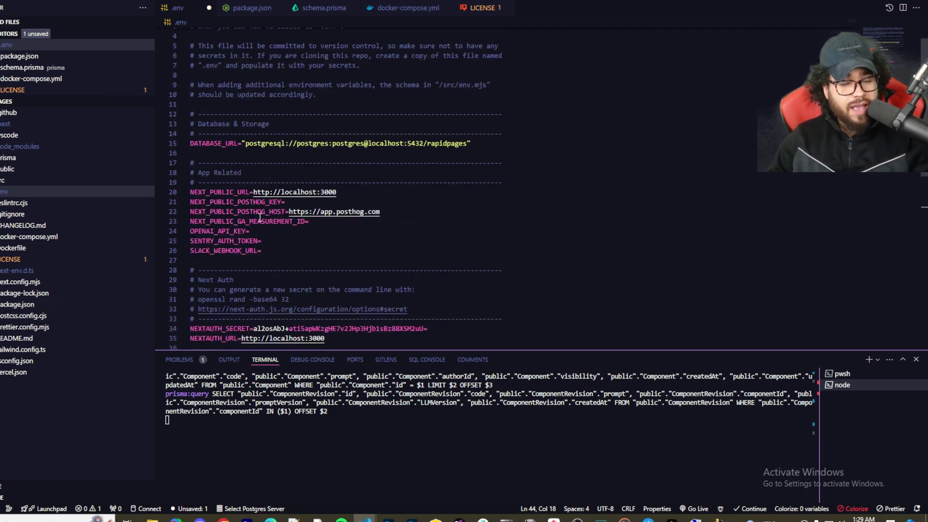
pyautogui.scroll(-2, 334, 187)
pyautogui.scroll(-1, 334, 187)
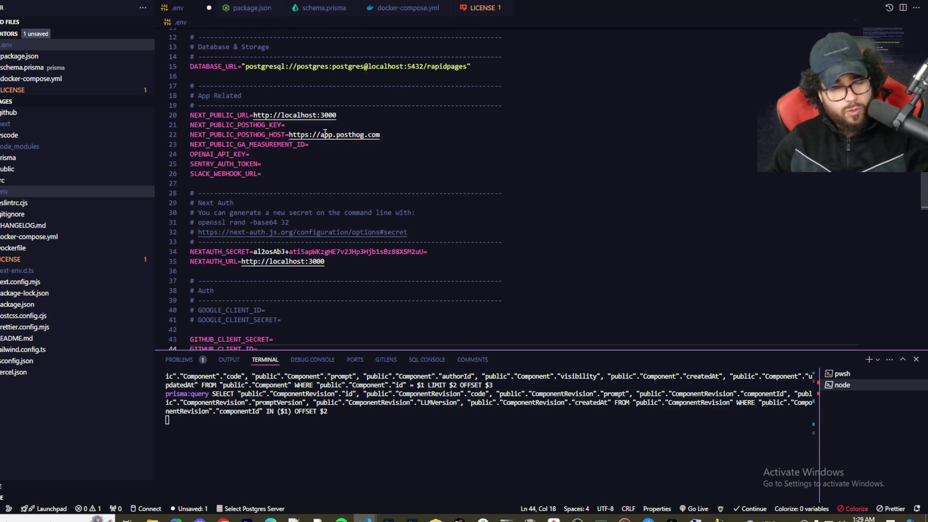
pyautogui.scroll(-1, 300, 173)
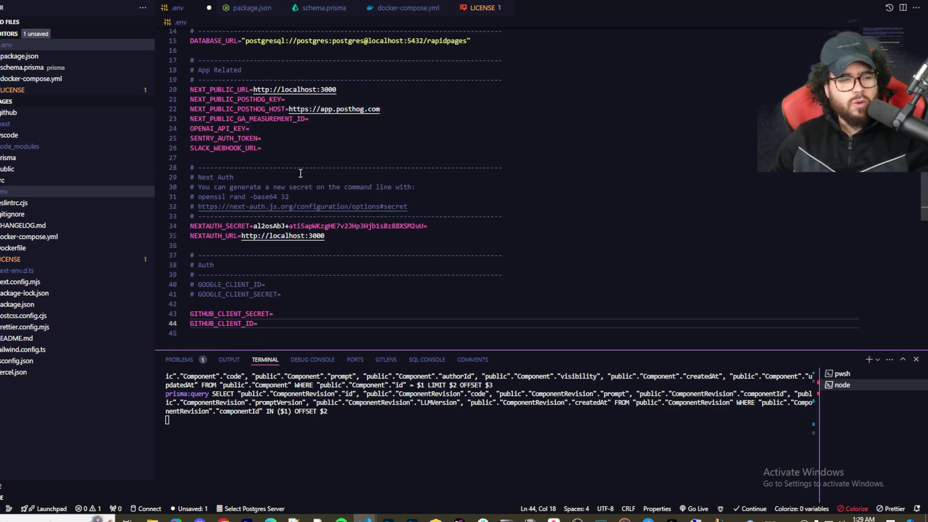
pyautogui.scroll(-3, 294, 179)
pyautogui.scroll(4, 276, 192)
pyautogui.scroll(4, 276, 192)
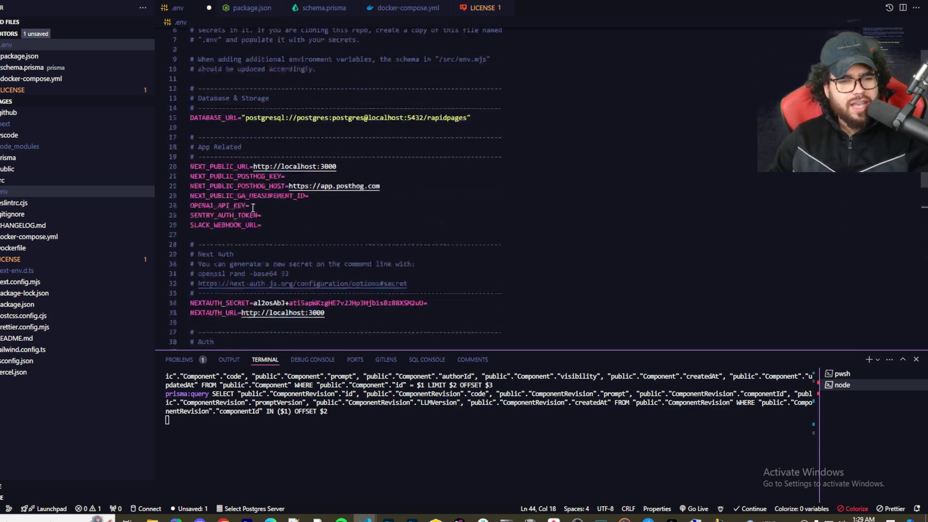
pyautogui.scroll(-2, 329, 222)
pyautogui.scroll(-5, 329, 223)
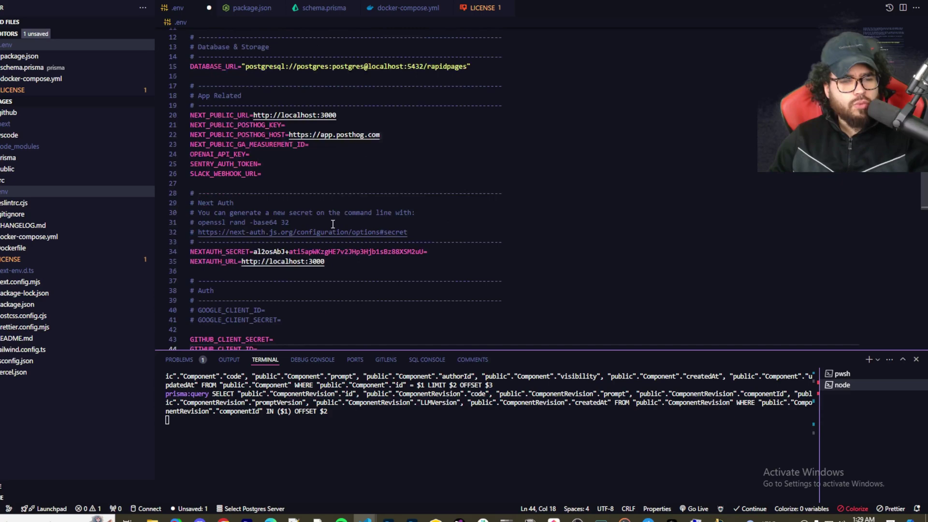
pyautogui.scroll(3, 372, 99)
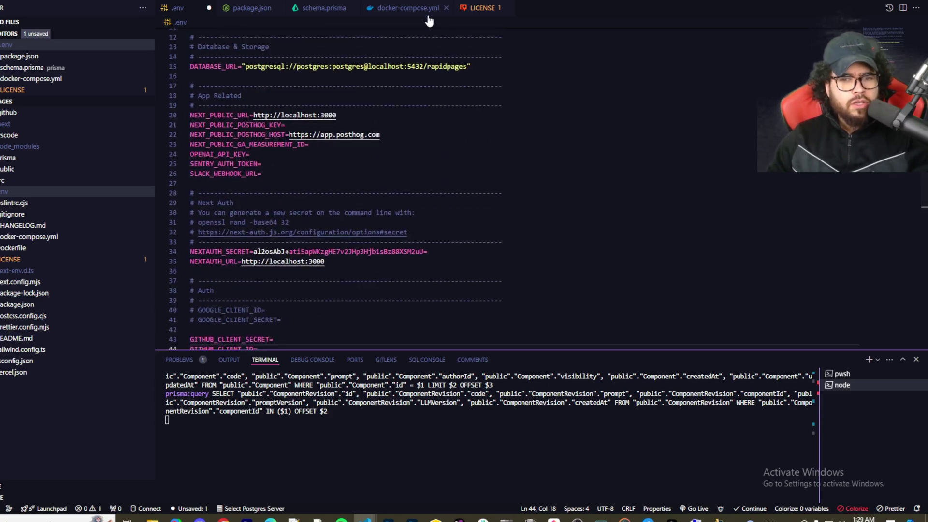
# Shrink the editor and bring the GitHub README to the front at Get Started
pyautogui.moveTo(222, 3); pyautogui.dragTo(707, 196)
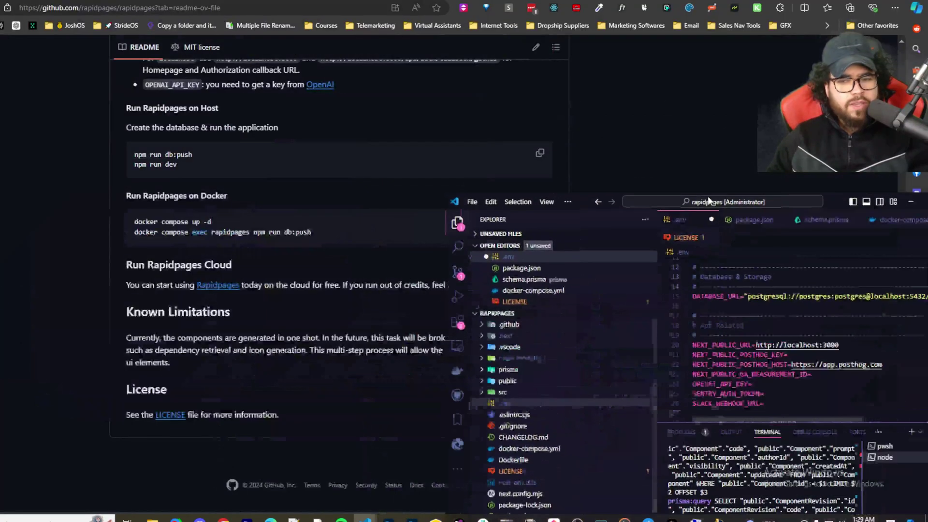
pyautogui.click(793, 178)
pyautogui.scroll(5, 447, 293)
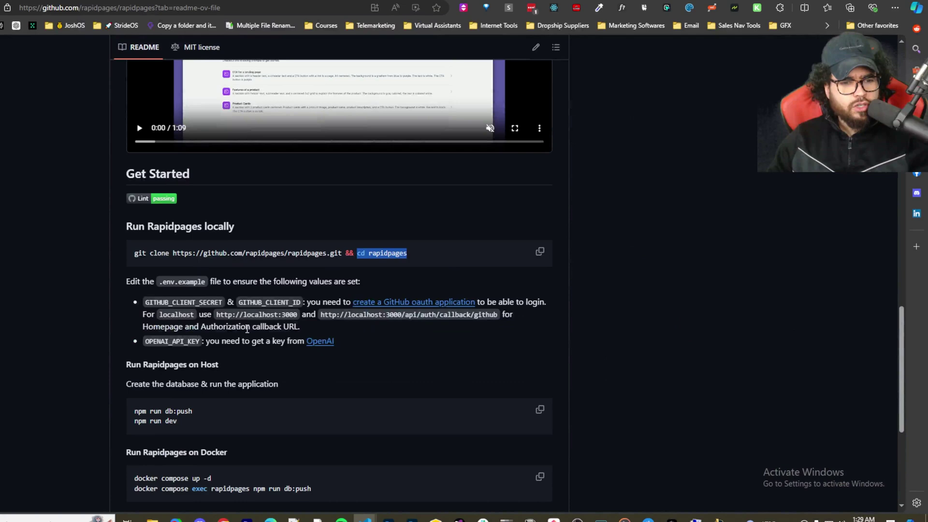
pyautogui.scroll(-2, 248, 328)
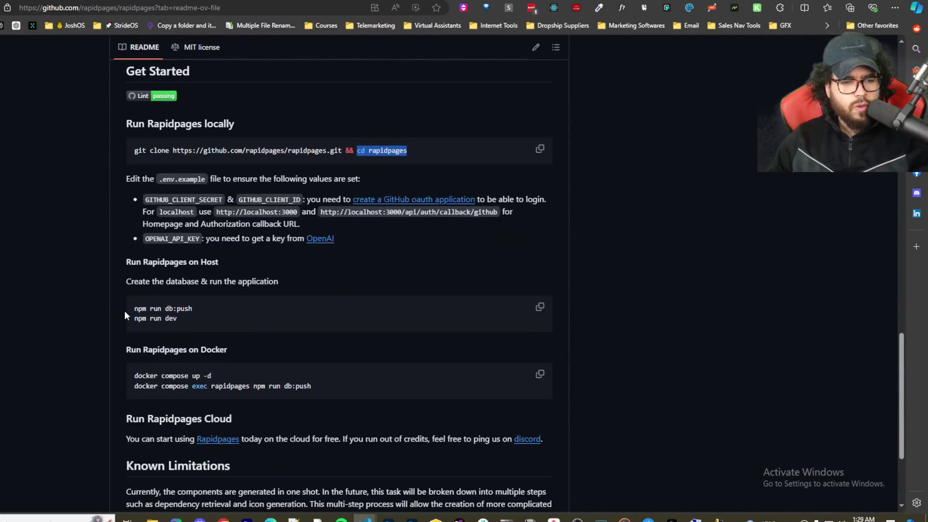
# Select the npm run db:push command, then drag the VS Code window back over the browser
pyautogui.moveTo(130, 308); pyautogui.dragTo(192, 307)
pyautogui.click(253, 313)
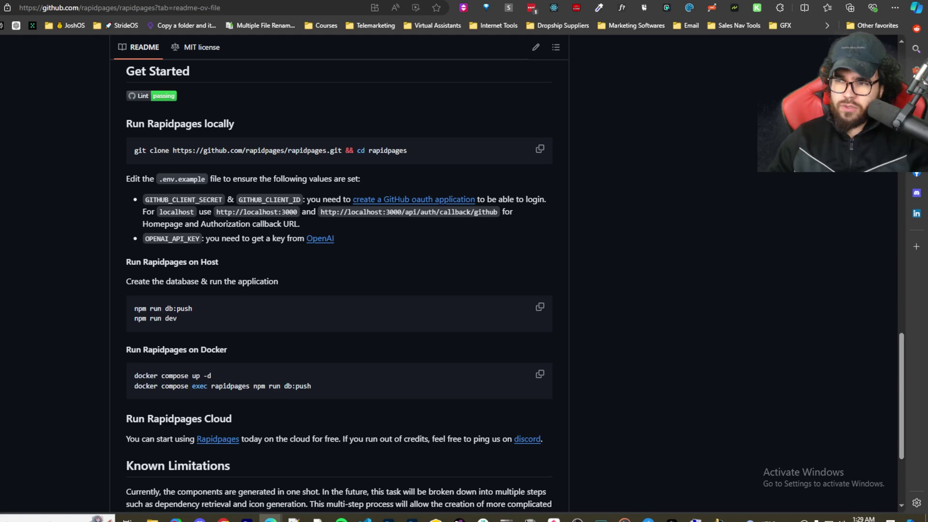
pyautogui.moveTo(927, 101); pyautogui.dragTo(677, 100)
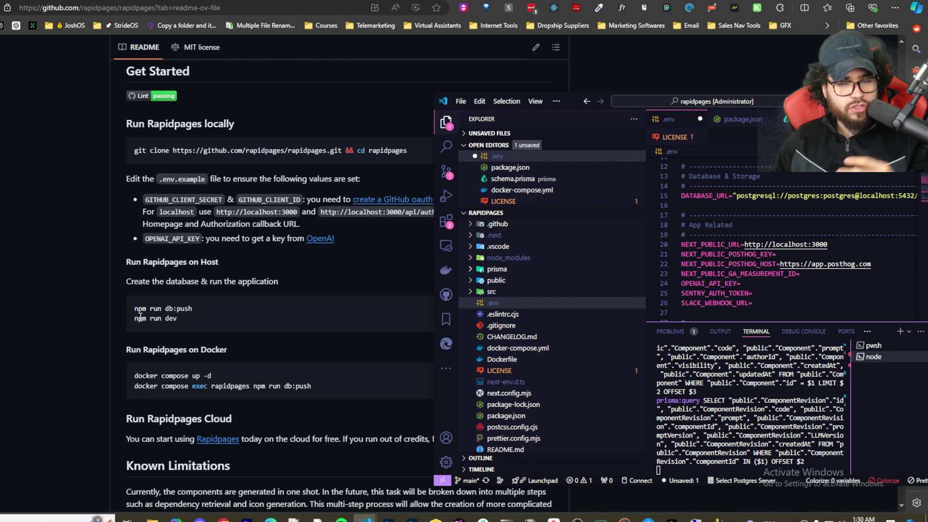
pyautogui.moveTo(572, 100); pyautogui.dragTo(508, 69)
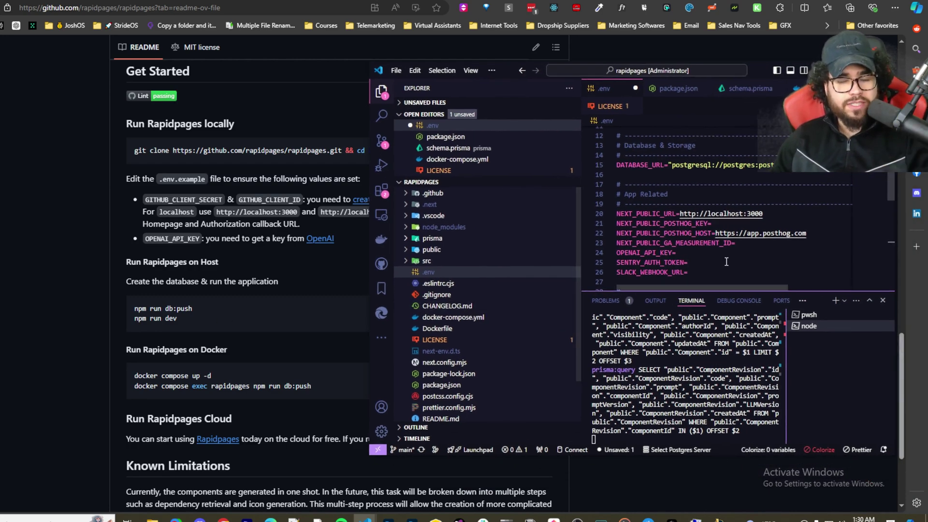
# Maximize VS Code, glance at the Run and Terminal menus, and switch to the pwsh terminal
pyautogui.press('super+Up')
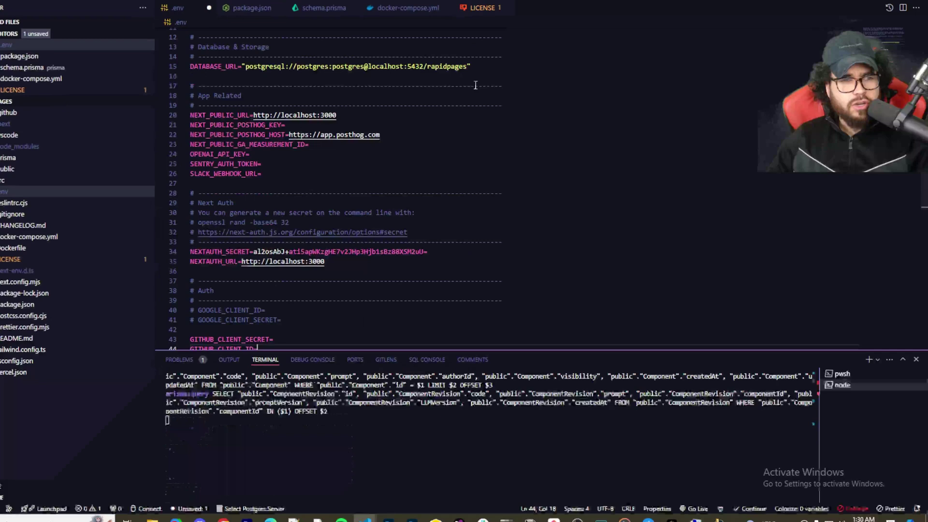
pyautogui.hotkey('alt', 'r')
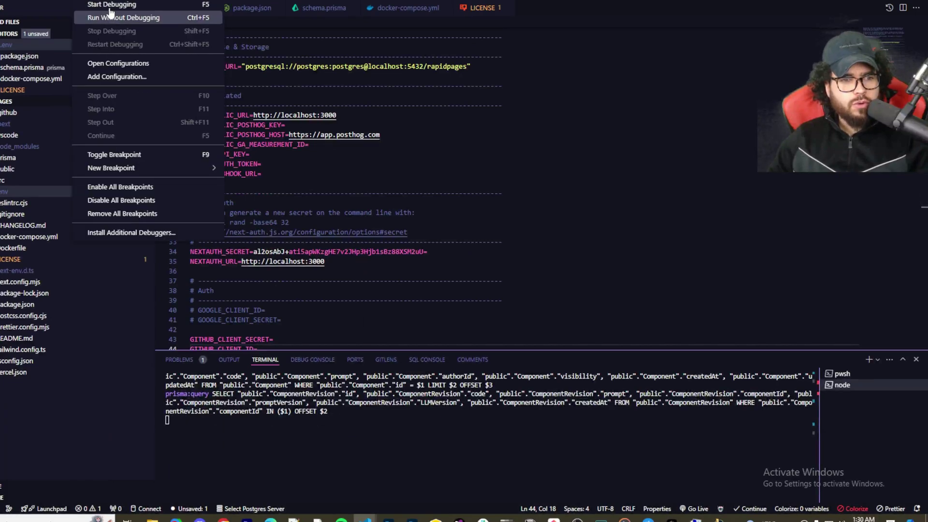
pyautogui.press('Right')
pyautogui.press('Escape')
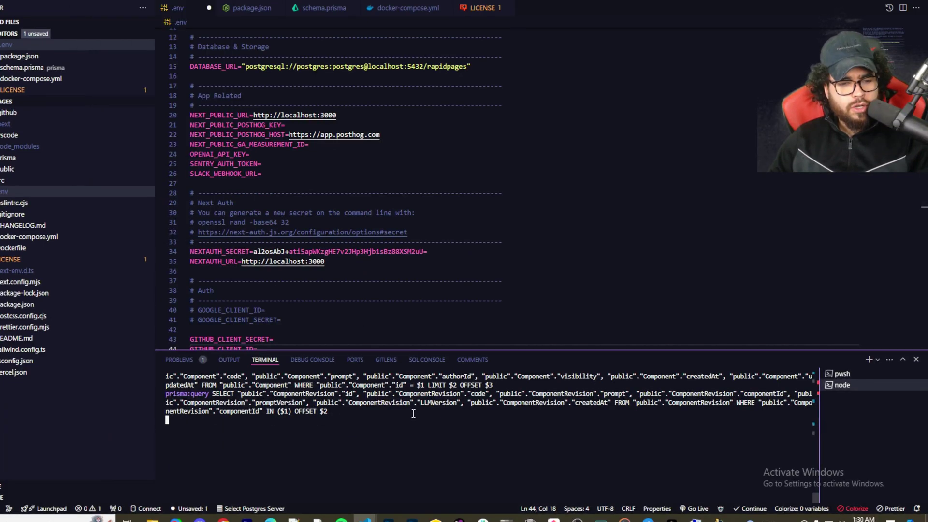
pyautogui.scroll(1, 424, 377)
pyautogui.click(841, 373)
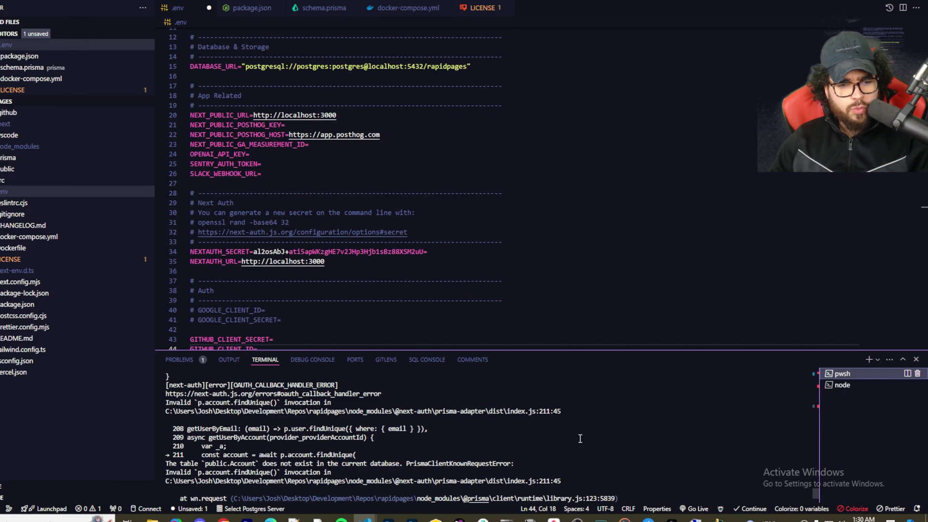
# Review the missing Account table error, type the npm install -D drizzle-kit@latest command, and return to the browser
pyautogui.scroll(5, 532, 437)
pyautogui.scroll(-5, 339, 442)
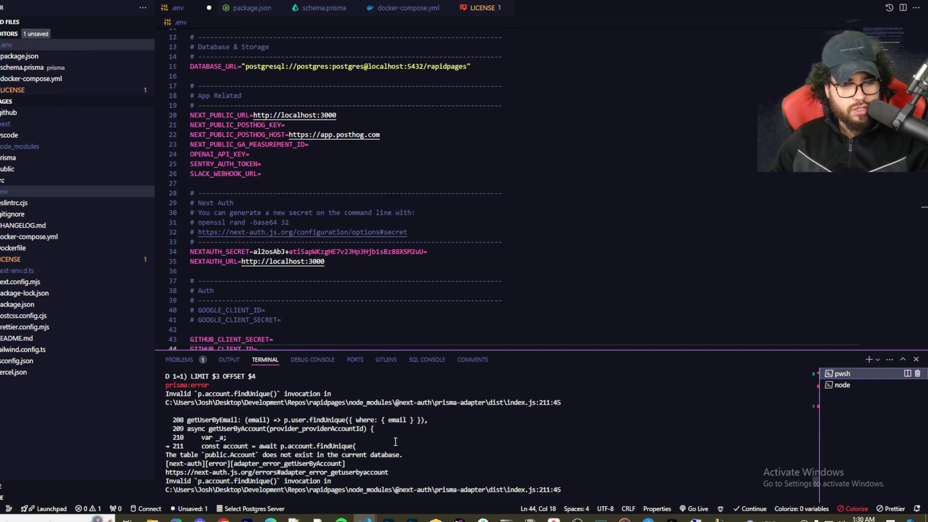
pyautogui.scroll(15, 401, 441)
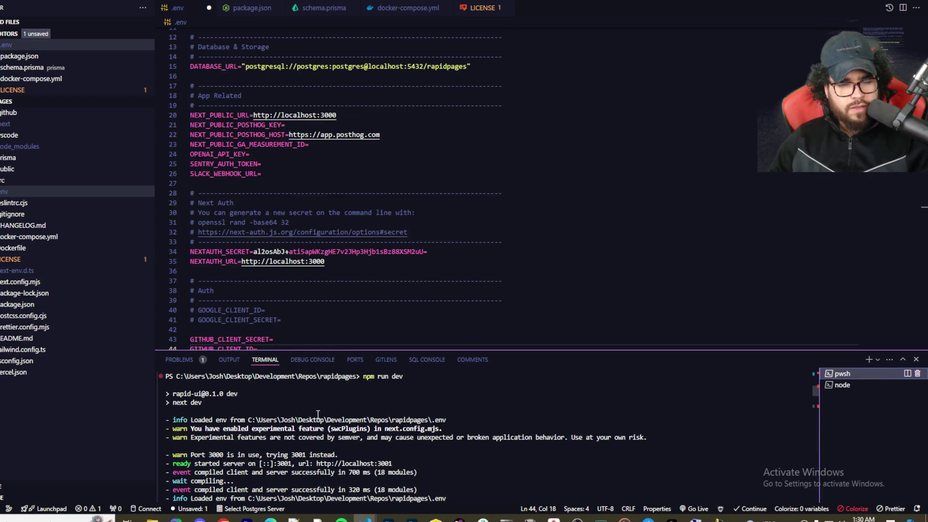
pyautogui.scroll(5, 339, 430)
pyautogui.scroll(-5, 317, 423)
pyautogui.scroll(-15, 319, 430)
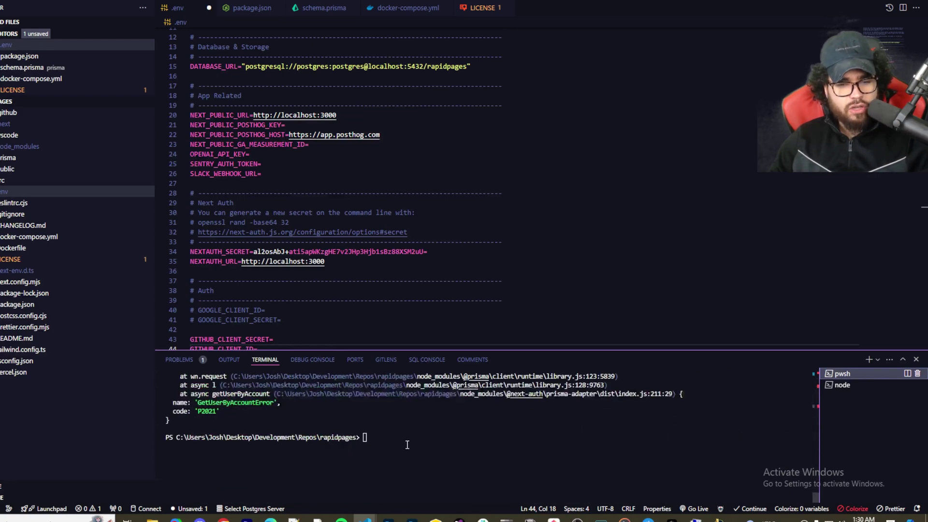
pyautogui.write('npm run dev')
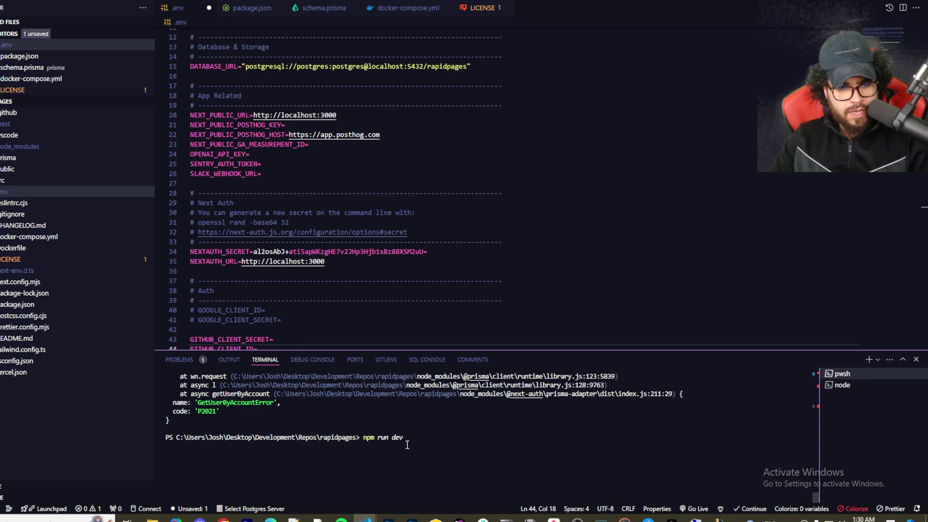
pyautogui.write('install')
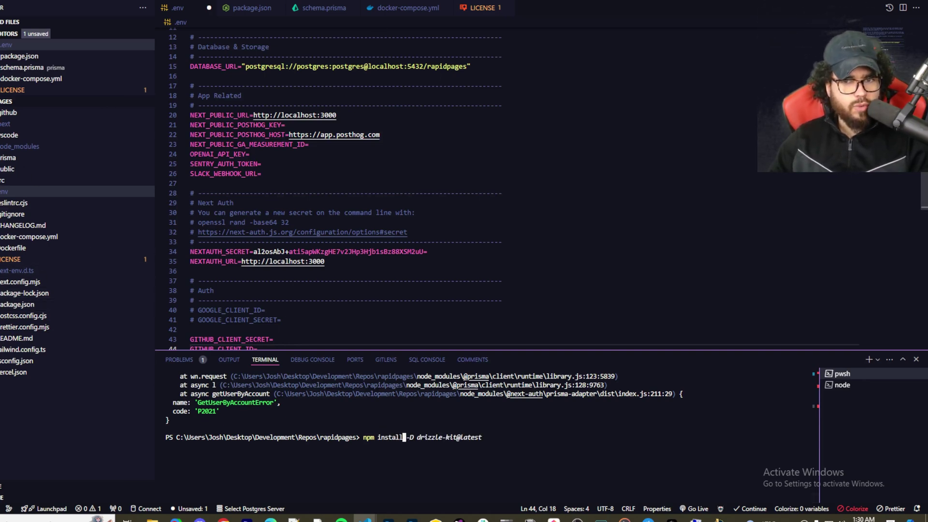
pyautogui.hotkey('alt', 'Tab')
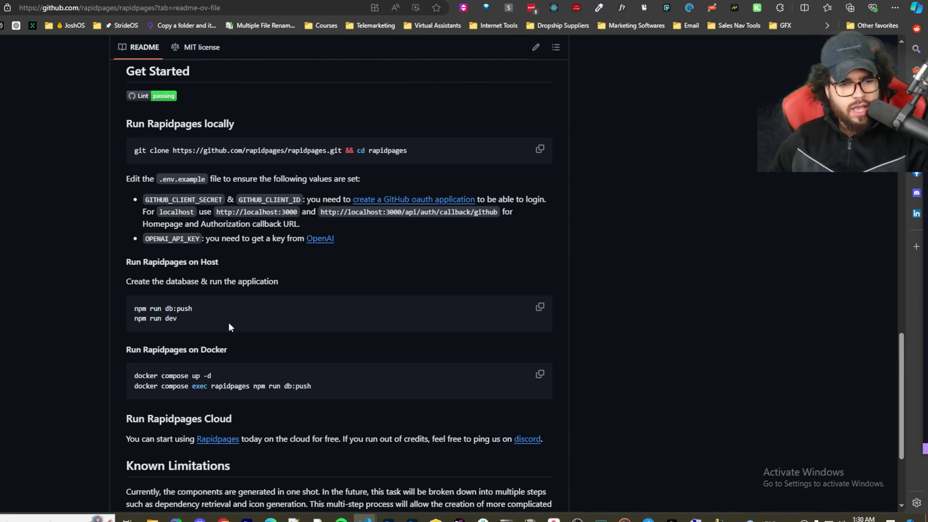
pyautogui.moveTo(191, 310); pyautogui.dragTo(134, 310)
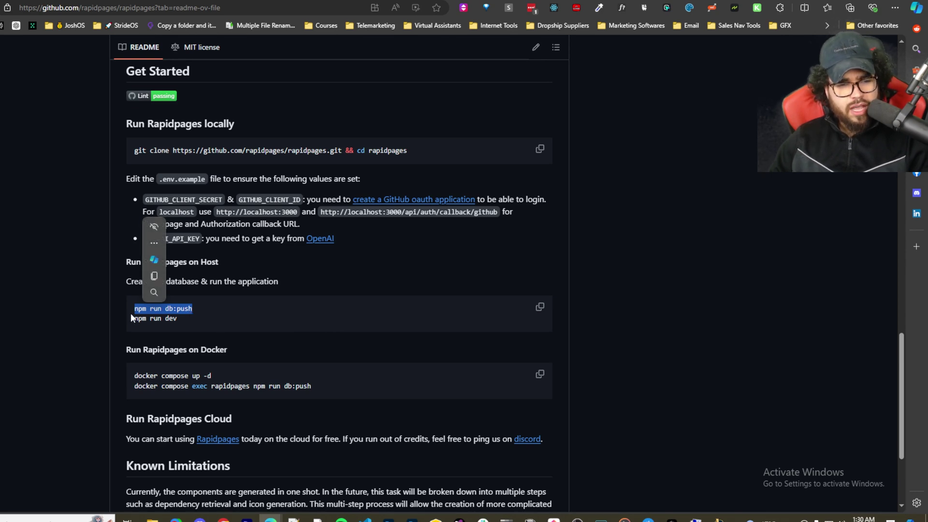
pyautogui.moveTo(135, 317); pyautogui.dragTo(177, 319)
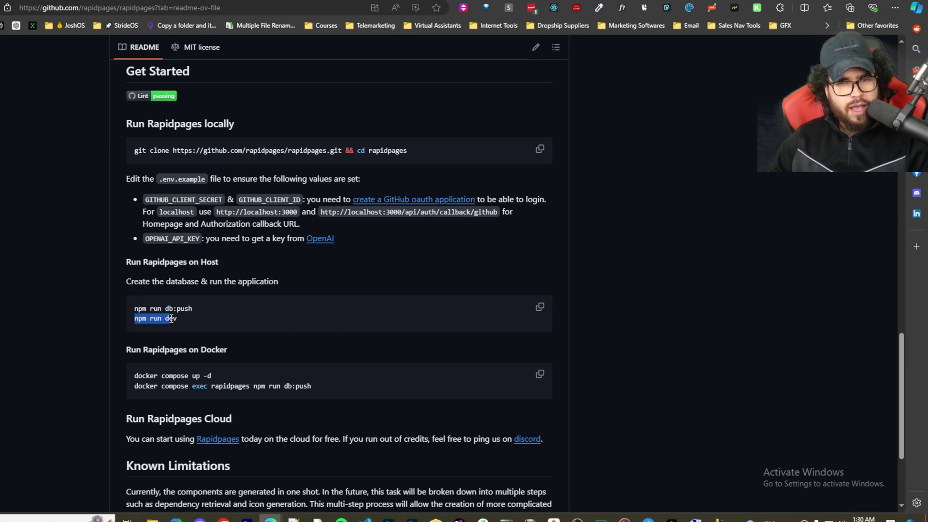
pyautogui.click(238, 328)
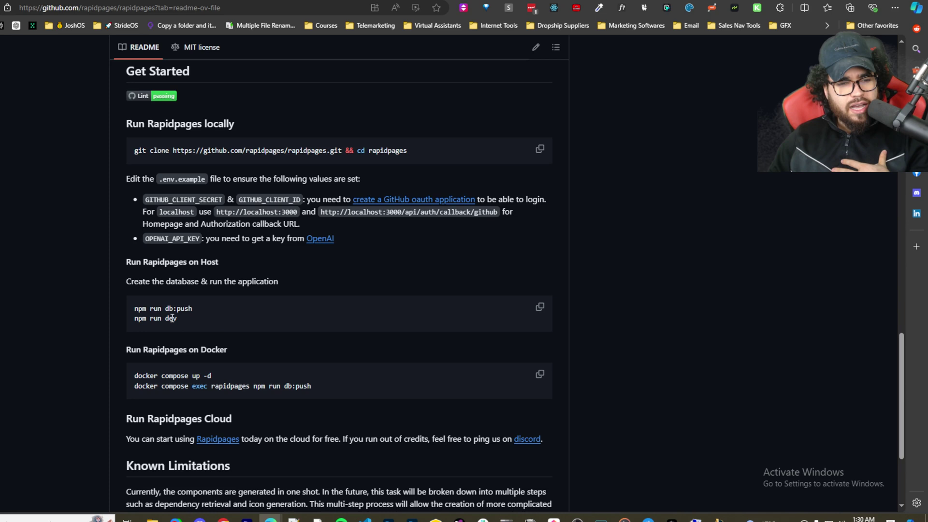
pyautogui.moveTo(133, 318); pyautogui.dragTo(218, 321)
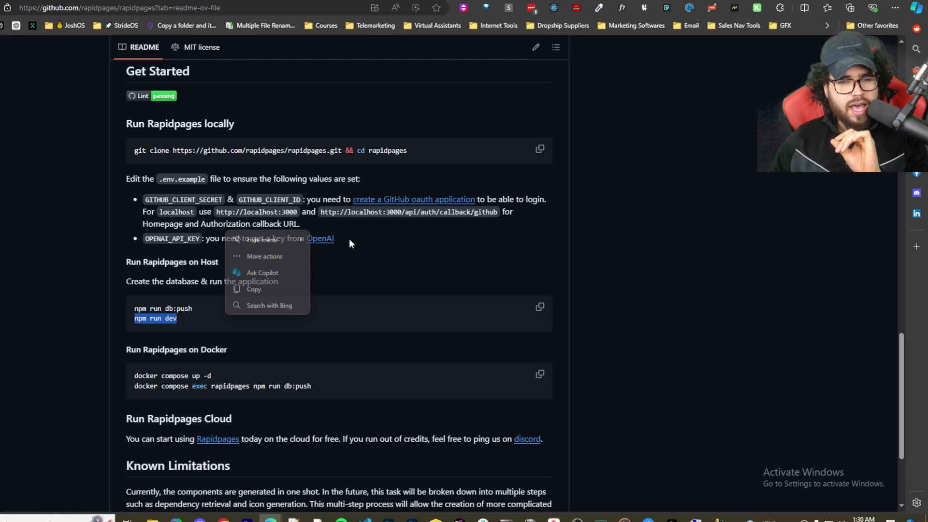
pyautogui.click(209, 292)
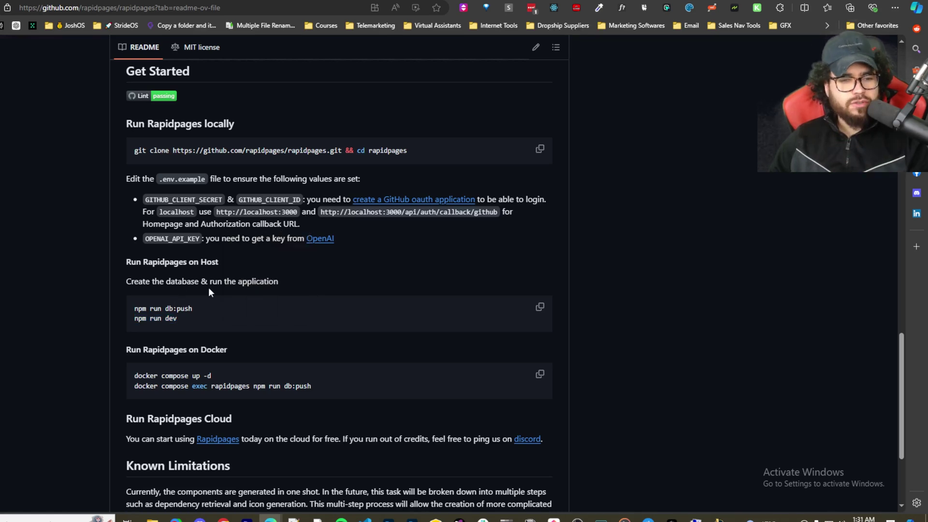
pyautogui.doubleClick(171, 318)
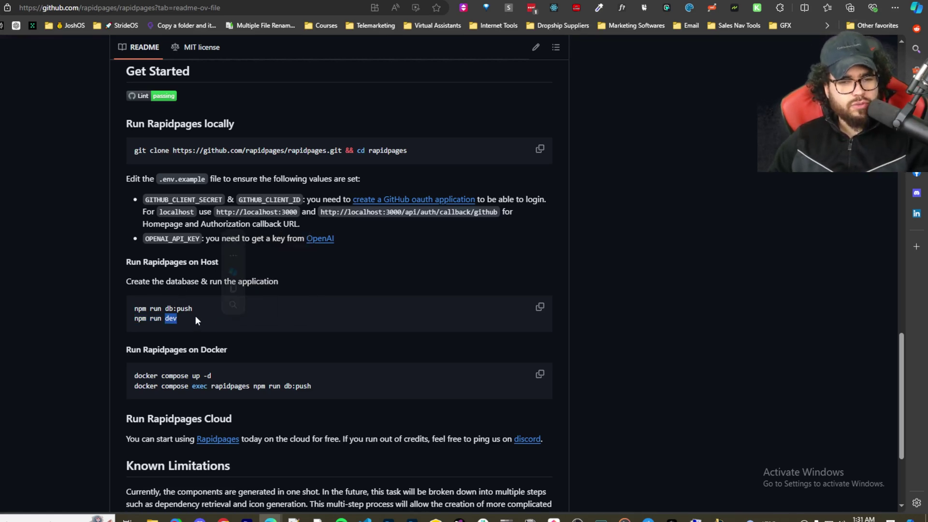
pyautogui.click(167, 274)
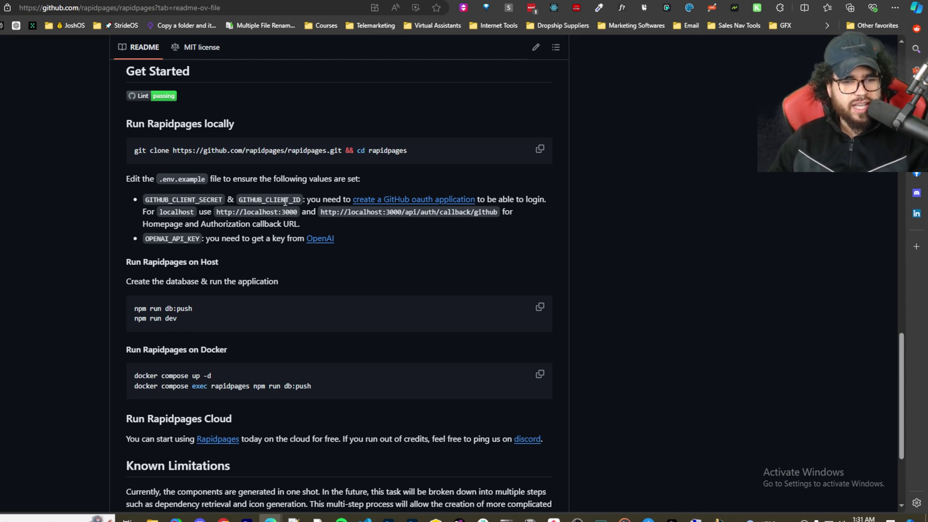
pyautogui.rightClick(380, 204)
pyautogui.press('Escape')
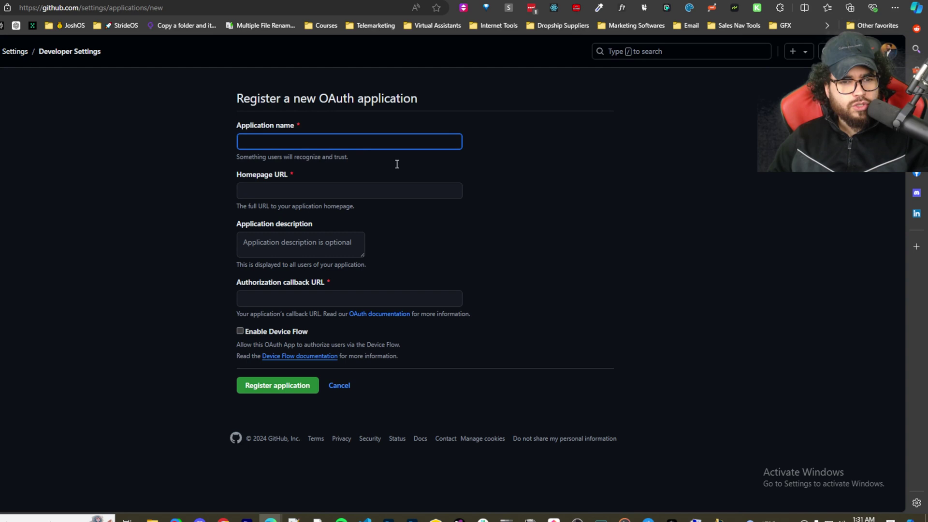
pyautogui.write('sdfjasd')
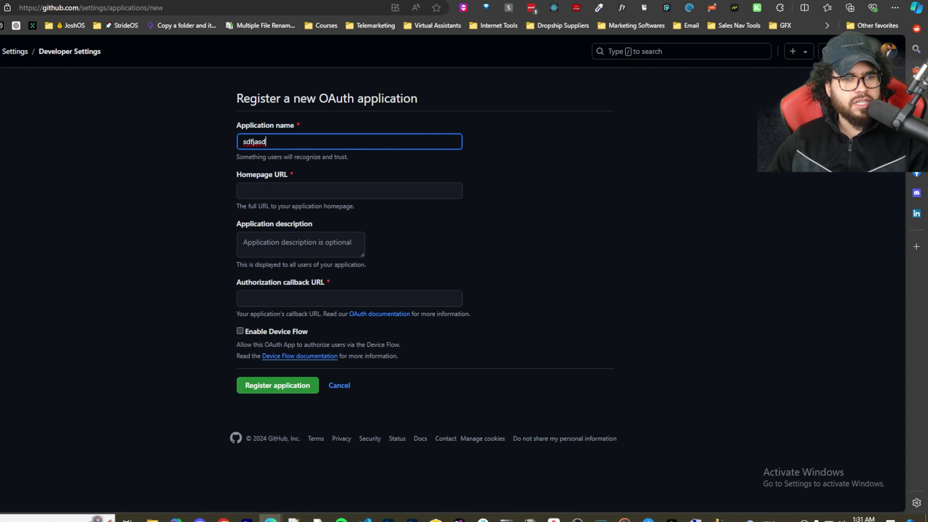
pyautogui.hotkey('alt', 'Left')
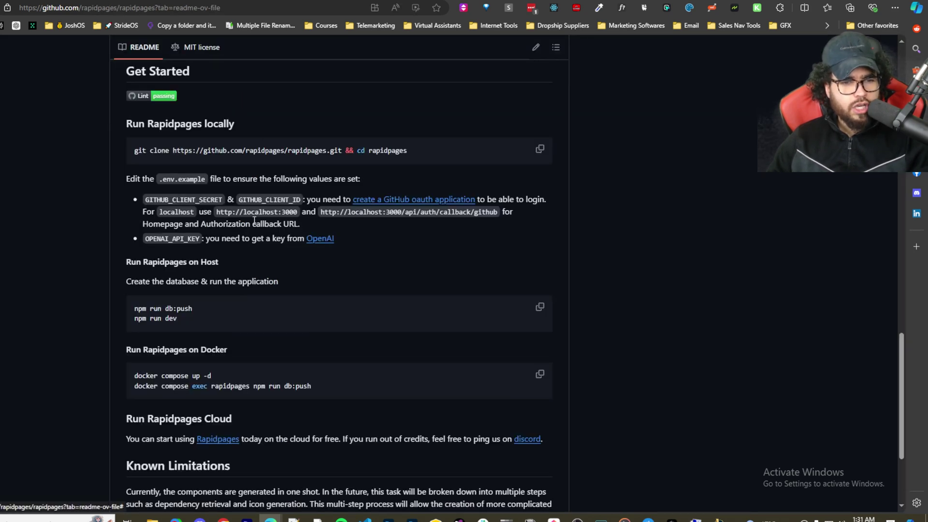
pyautogui.moveTo(299, 214); pyautogui.dragTo(216, 214)
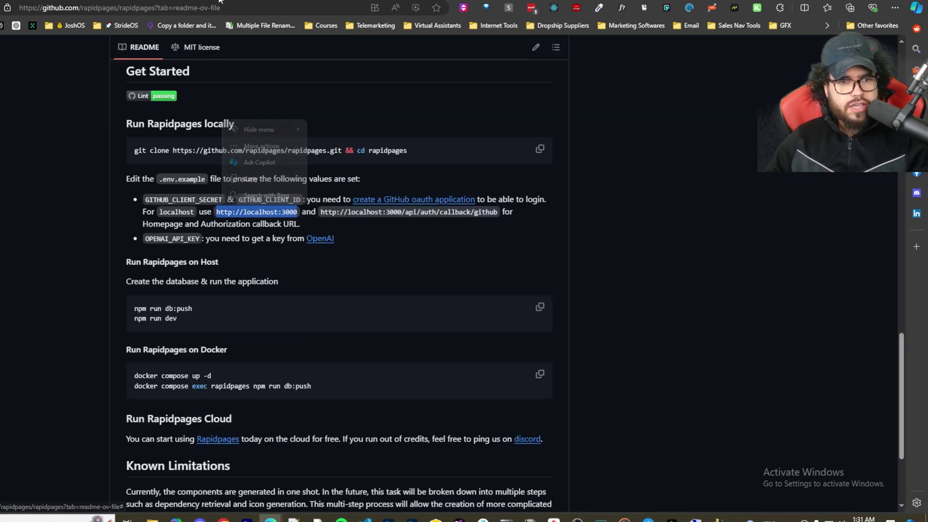
pyautogui.hotkey('ctrl', 'c')
pyautogui.hotkey('alt', 'Right')
pyautogui.press('Tab')
pyautogui.hotkey('ctrl', 'v')
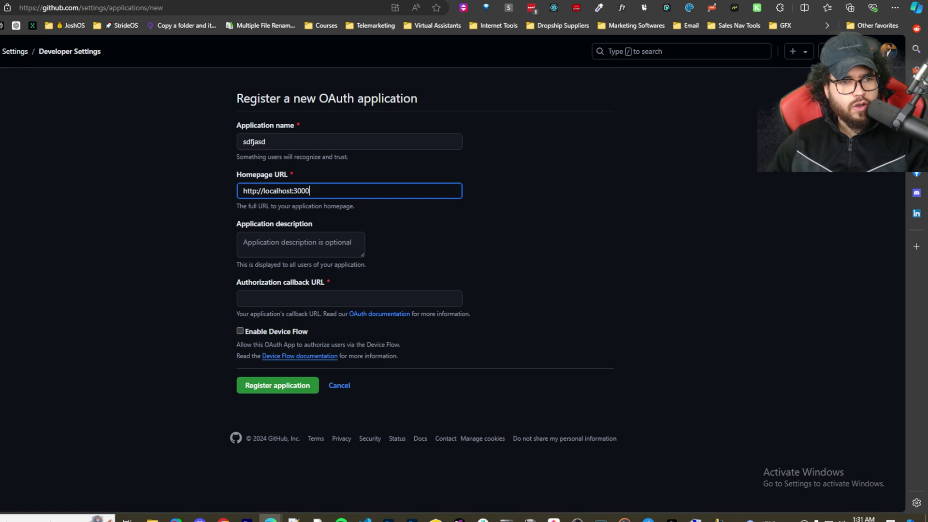
# Paste the README's localhost callback URL into the form, then switch to the rapidpages OAuth app's settings
pyautogui.hotkey('alt', 'Left')
pyautogui.moveTo(494, 212); pyautogui.dragTo(316, 212)
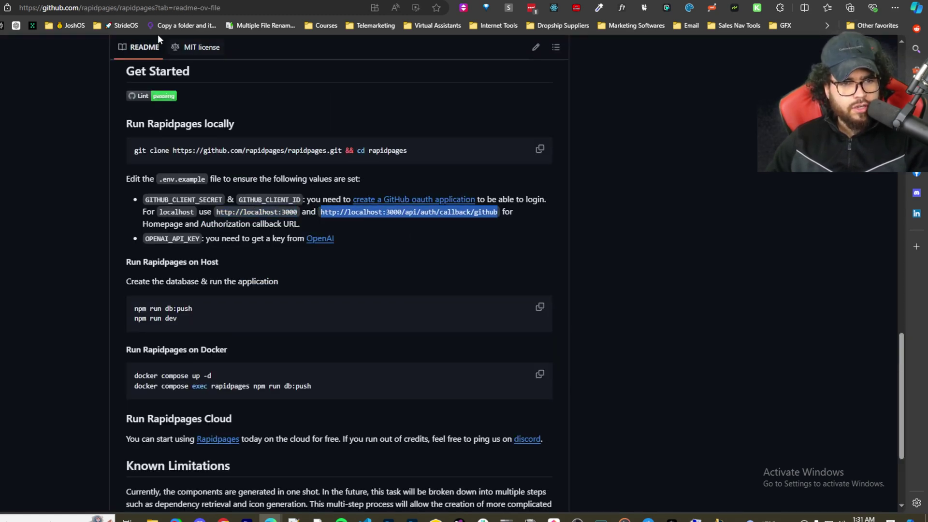
pyautogui.hotkey('alt', 'Right')
pyautogui.click(291, 298)
pyautogui.hotkey('ctrl', 'v')
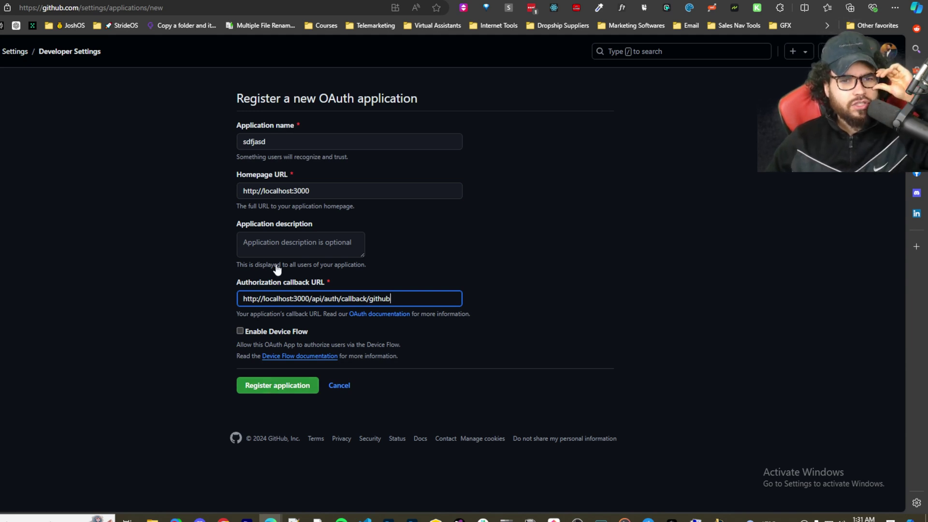
pyautogui.click(218, 2)
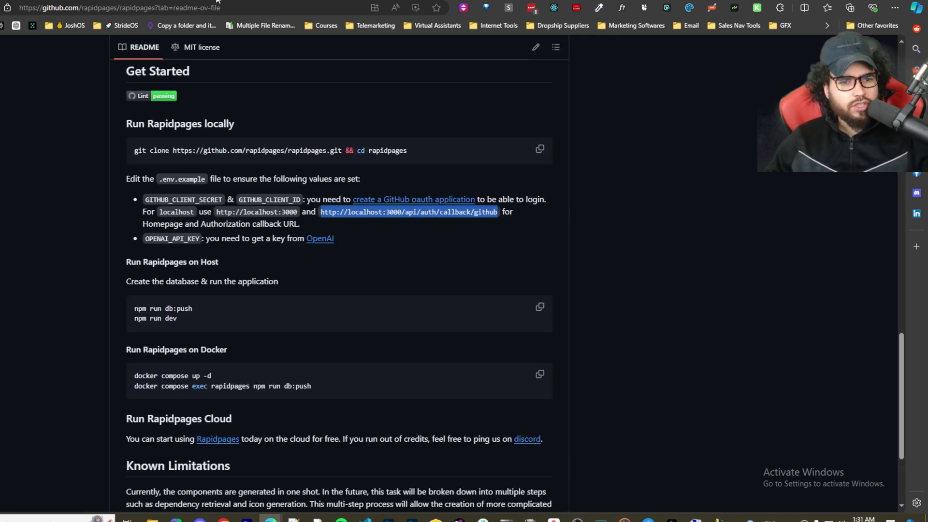
pyautogui.click(338, 1)
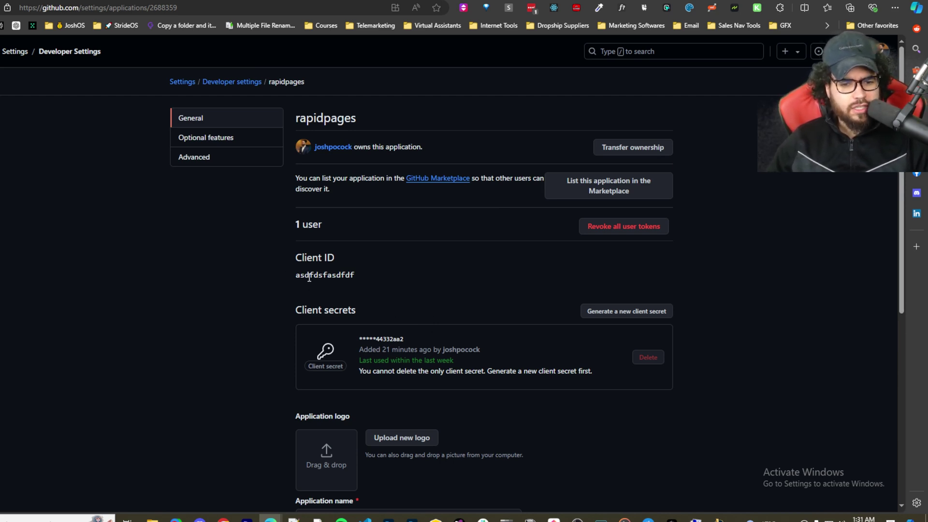
# Select the OAuth app's Client ID, find GITHUB_CLIENT_ID= in .env, and return to GitHub
pyautogui.moveTo(314, 274); pyautogui.dragTo(379, 276)
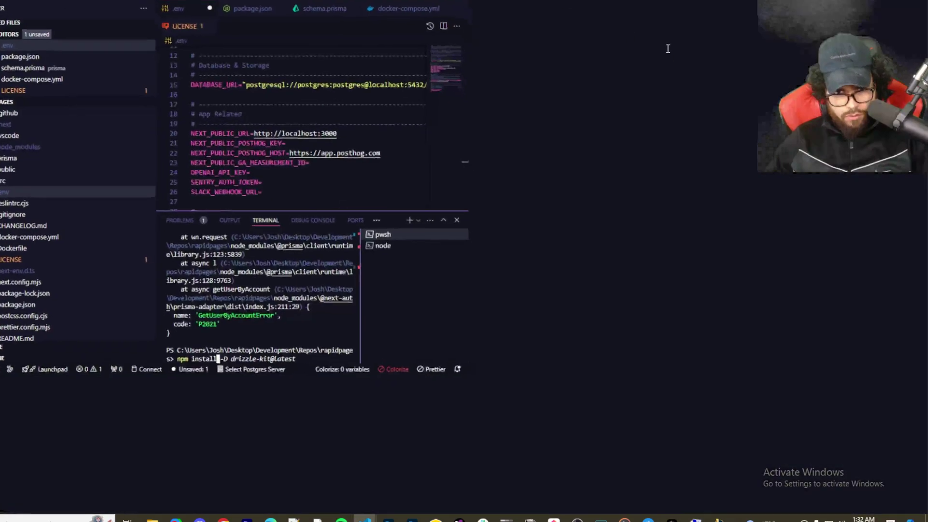
pyautogui.click(377, 270)
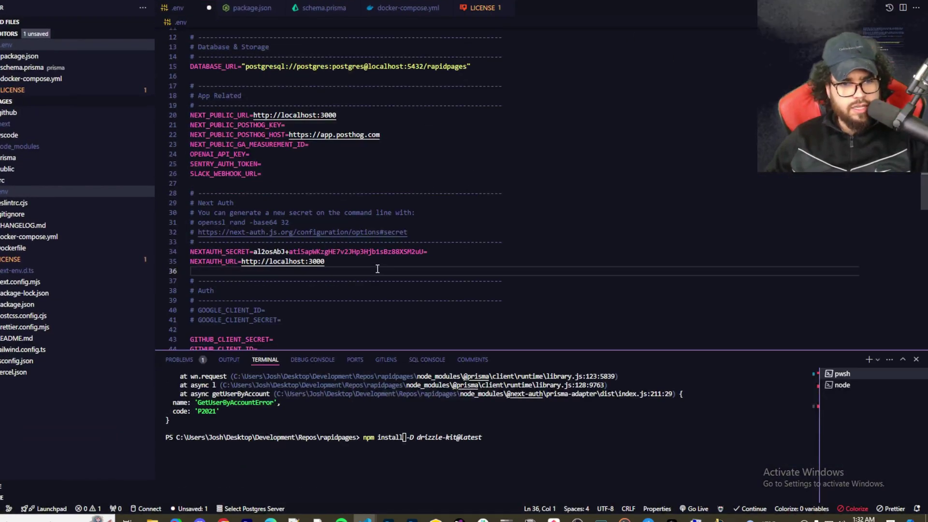
pyautogui.scroll(-3, 367, 270)
pyautogui.click(266, 249)
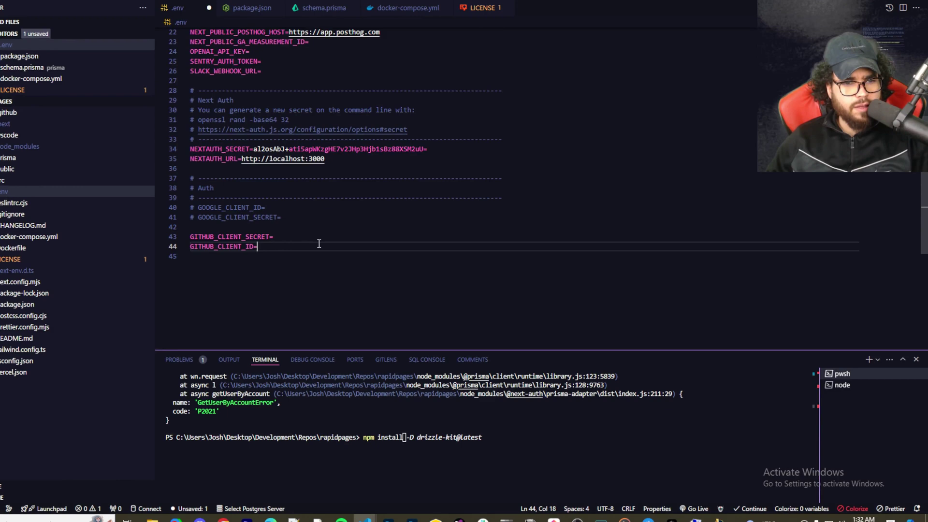
pyautogui.click(301, 239)
pyautogui.click(296, 256)
pyautogui.click(291, 249)
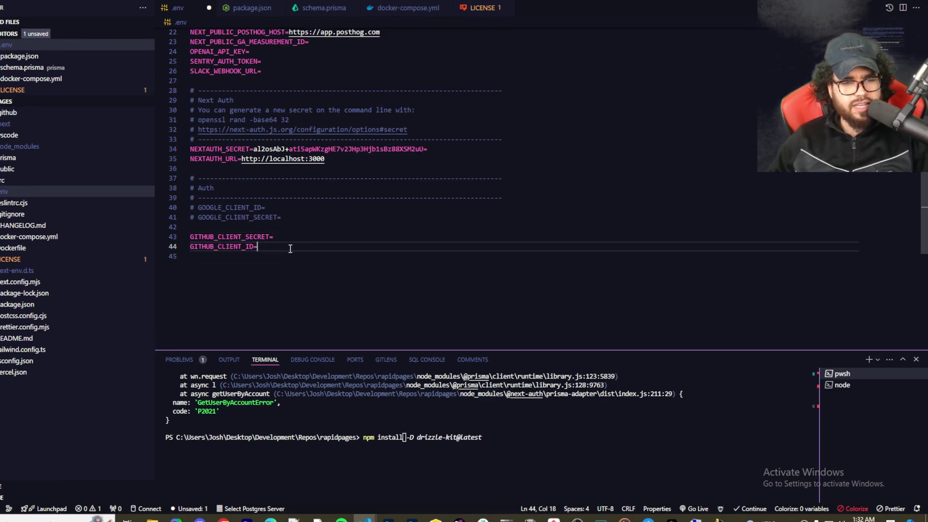
pyautogui.hotkey('alt', 'Tab')
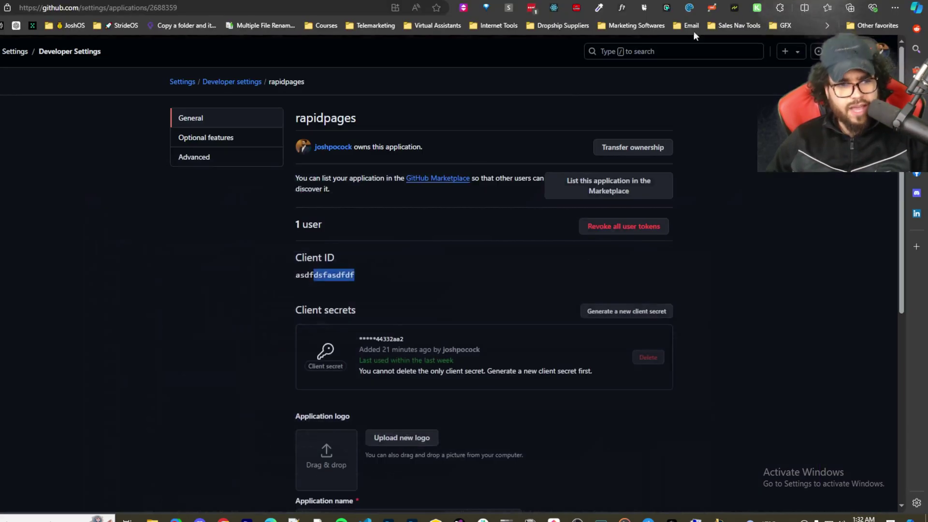
# In the README's setup section, select the npm run dev and docker compose up -d commands
pyautogui.hotkey('ctrl', 'Tab')
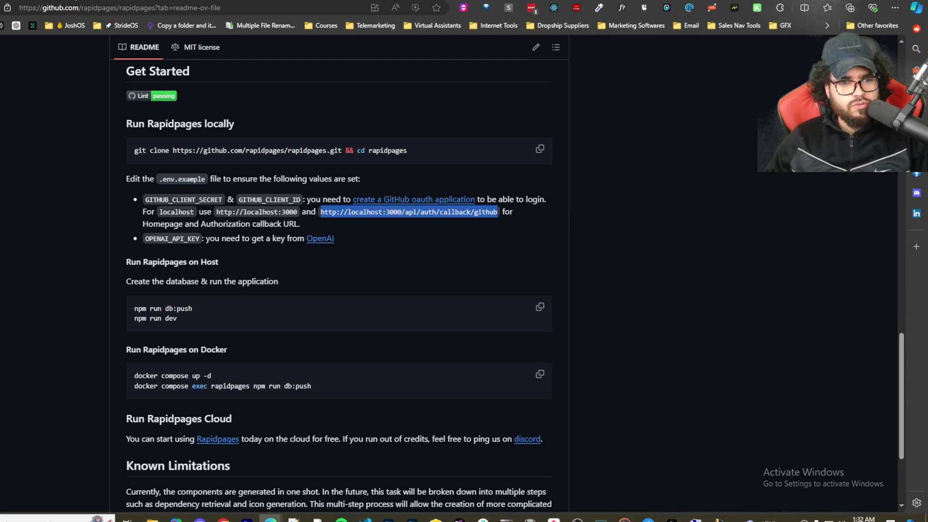
pyautogui.scroll(-2, 168, 322)
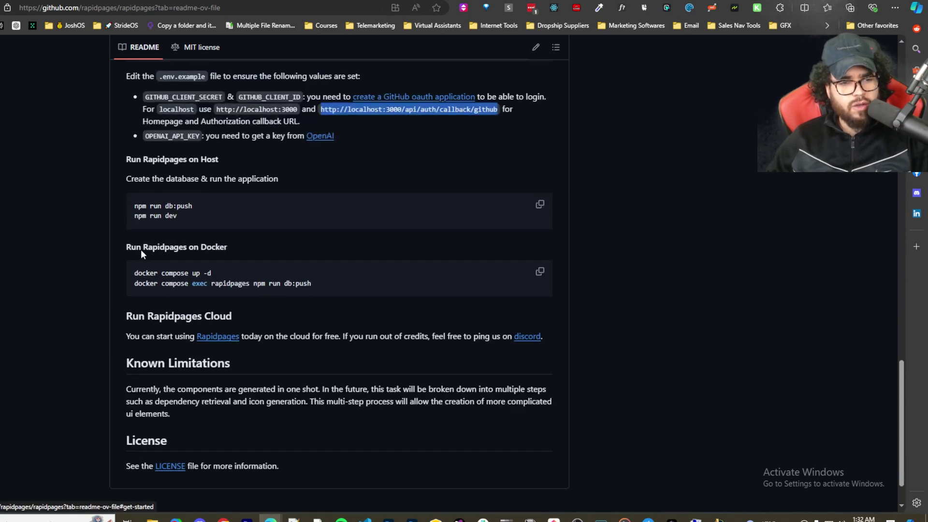
pyautogui.moveTo(180, 216); pyautogui.dragTo(132, 214)
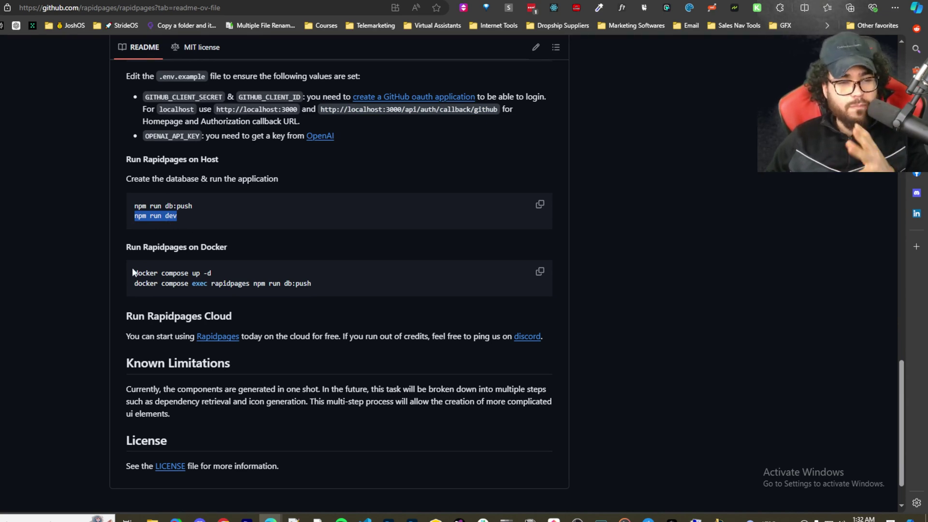
pyautogui.moveTo(133, 273); pyautogui.dragTo(212, 274)
pyautogui.click(133, 280)
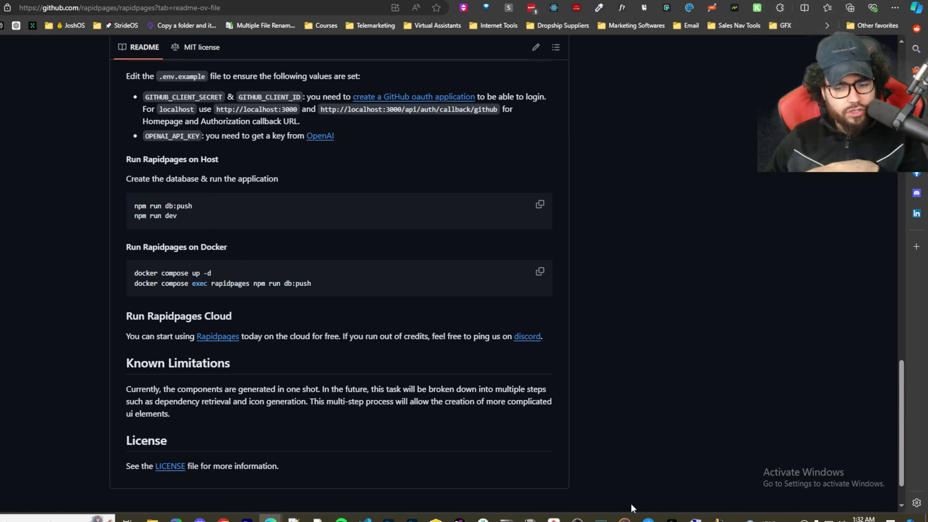
pyautogui.click(648, 519)
pyautogui.click(648, 519)
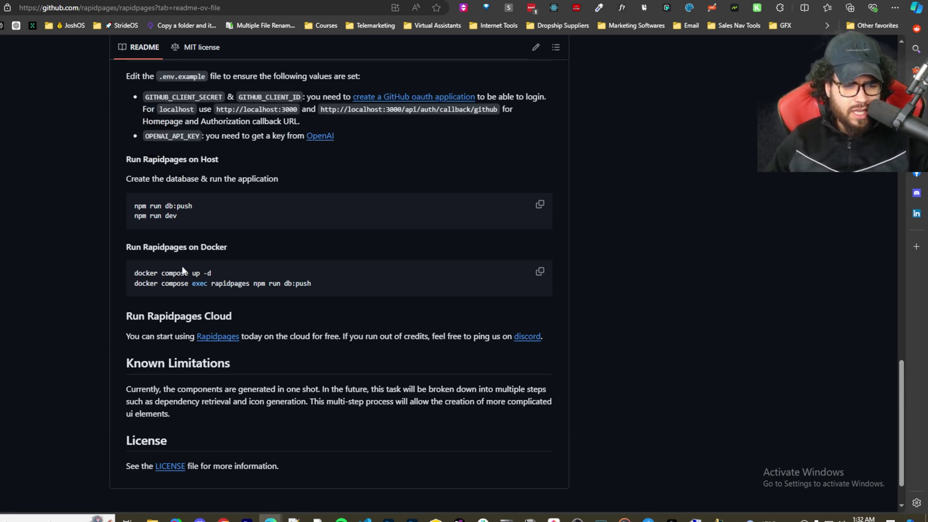
# Highlight the db:push, npm and docker compose commands in the README
pyautogui.moveTo(155, 273); pyautogui.dragTo(211, 273)
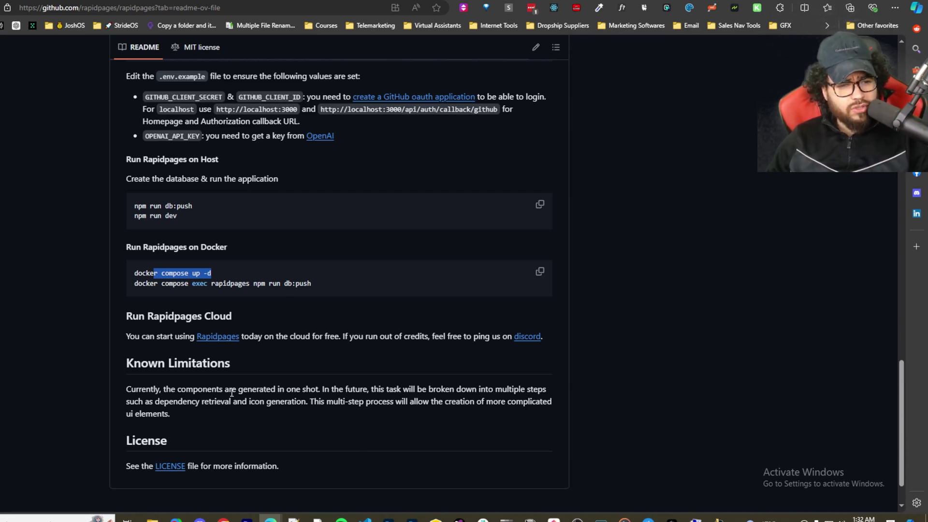
pyautogui.moveTo(165, 205); pyautogui.dragTo(126, 116)
pyautogui.click(250, 242)
pyautogui.click(253, 219)
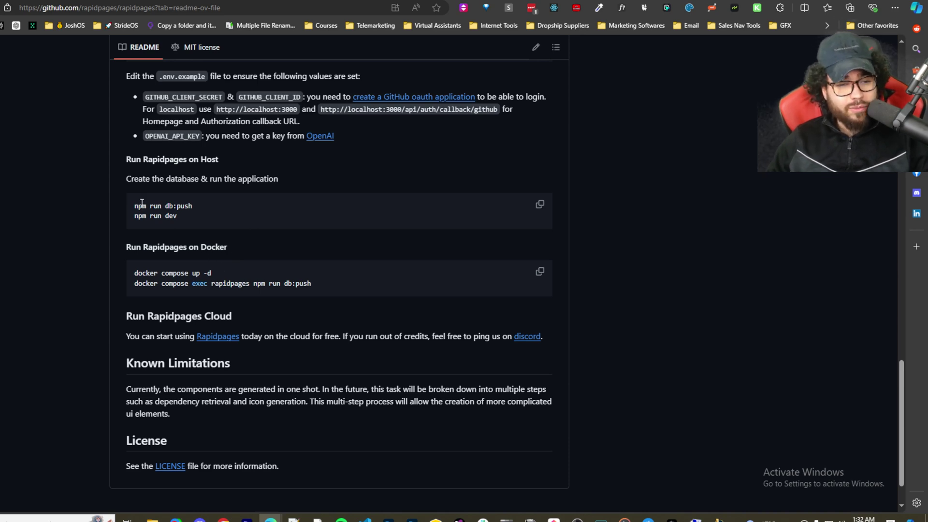
pyautogui.moveTo(152, 203); pyautogui.dragTo(236, 208)
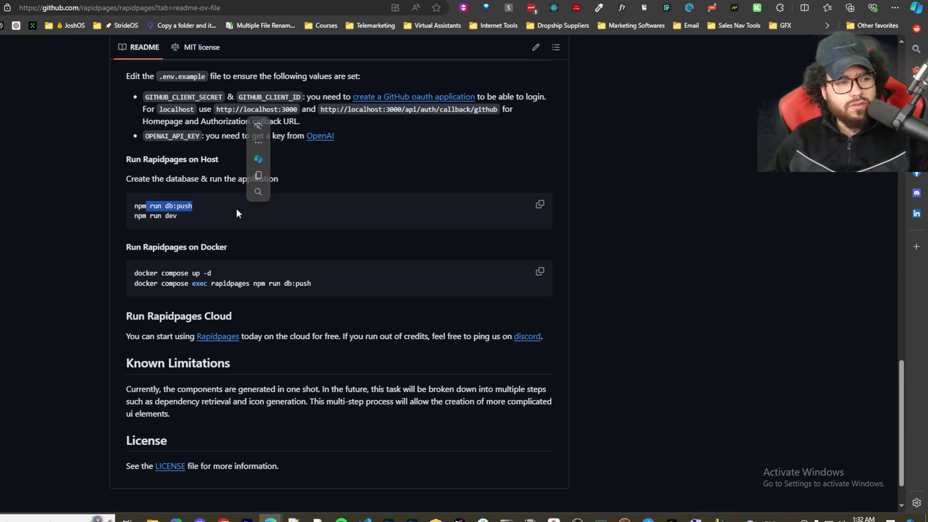
pyautogui.click(271, 228)
pyautogui.moveTo(134, 273); pyautogui.dragTo(341, 281)
pyautogui.click(401, 285)
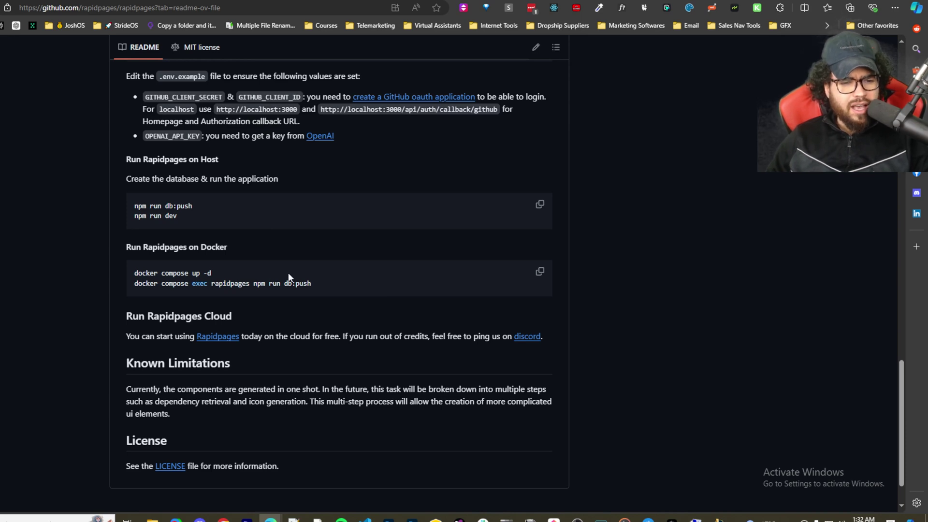
# Reselect the two docker compose command lines and bring up Docker Desktop's Containers list
pyautogui.moveTo(121, 268); pyautogui.dragTo(173, 283)
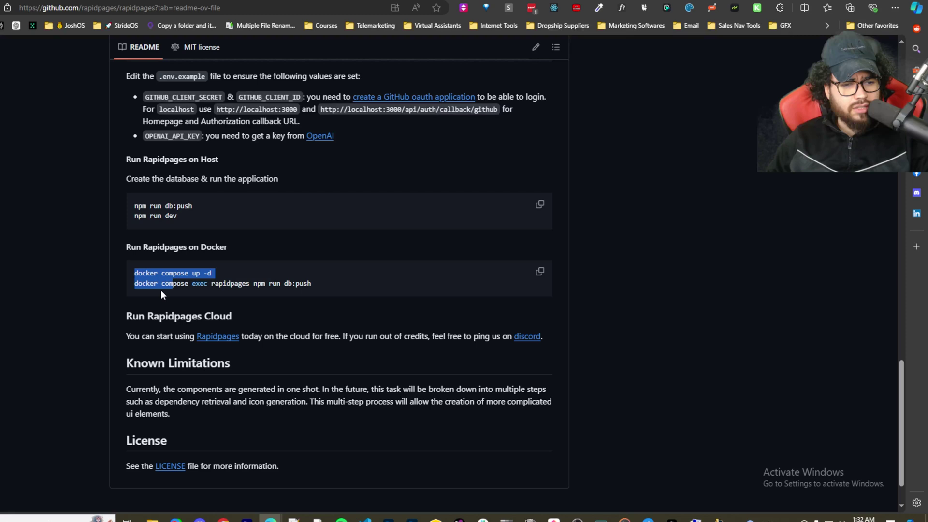
pyautogui.click(177, 286)
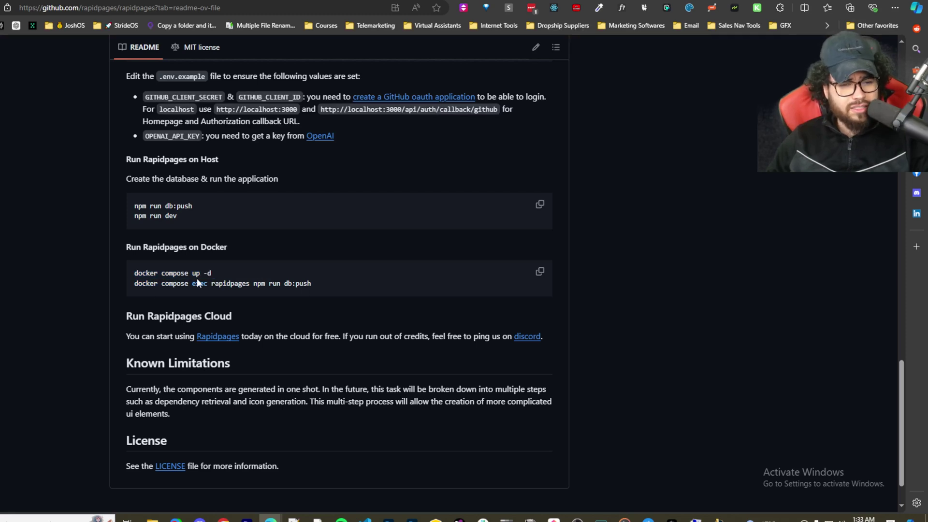
pyautogui.moveTo(196, 282); pyautogui.dragTo(135, 272)
pyautogui.click(296, 280)
pyautogui.moveTo(247, 284); pyautogui.dragTo(173, 273)
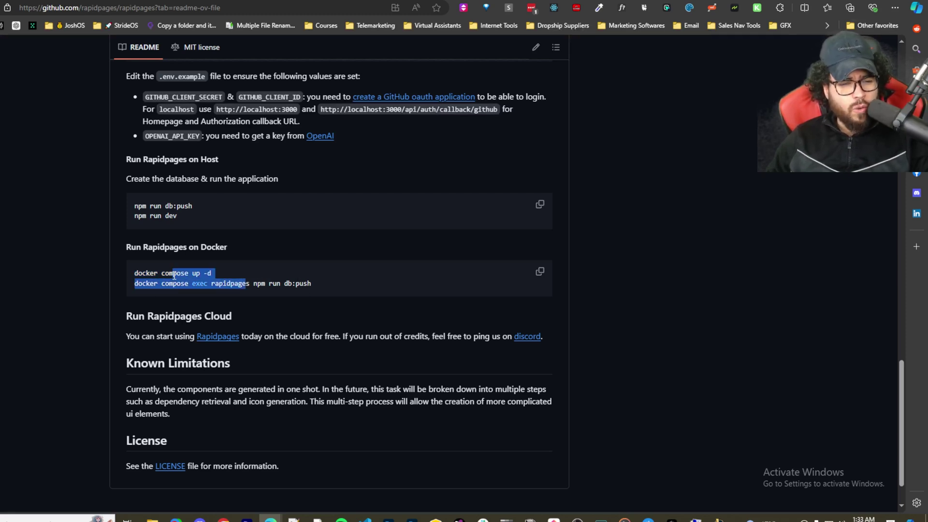
pyautogui.click(338, 321)
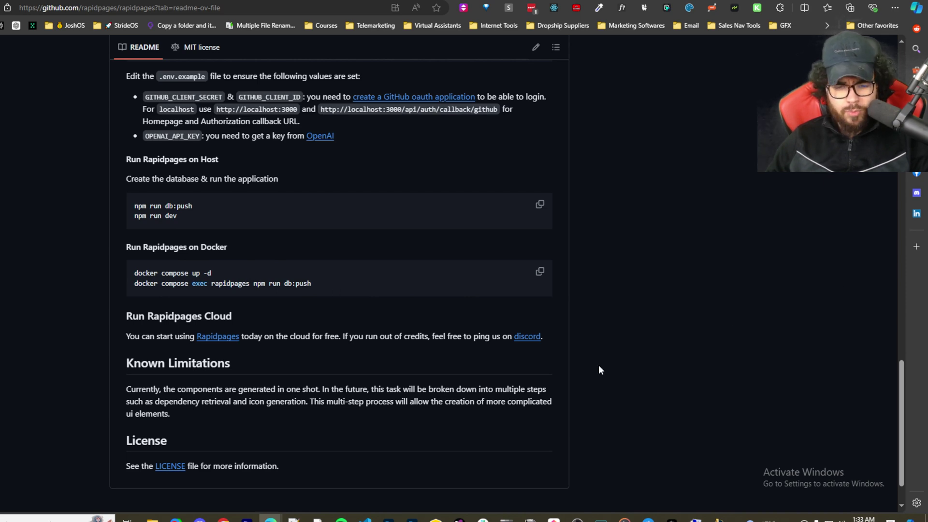
pyautogui.click(648, 518)
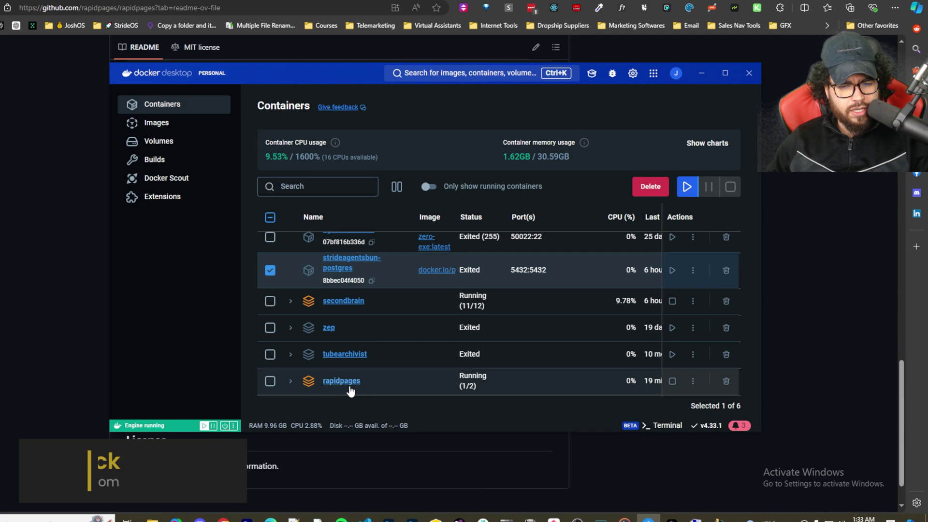
# Inspect the rapidpages stack's containers, then highlight the README's Docker commands
pyautogui.click(304, 387)
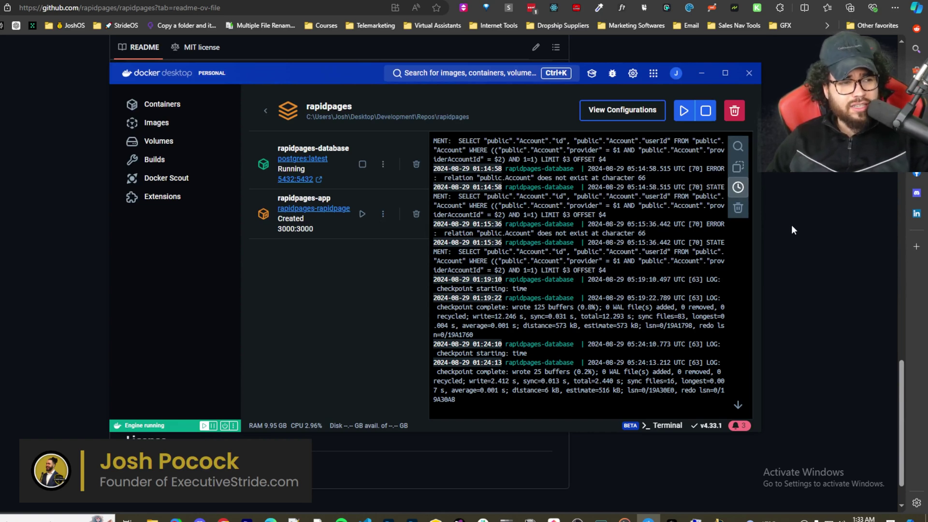
pyautogui.click(816, 223)
pyautogui.moveTo(161, 273); pyautogui.dragTo(254, 284)
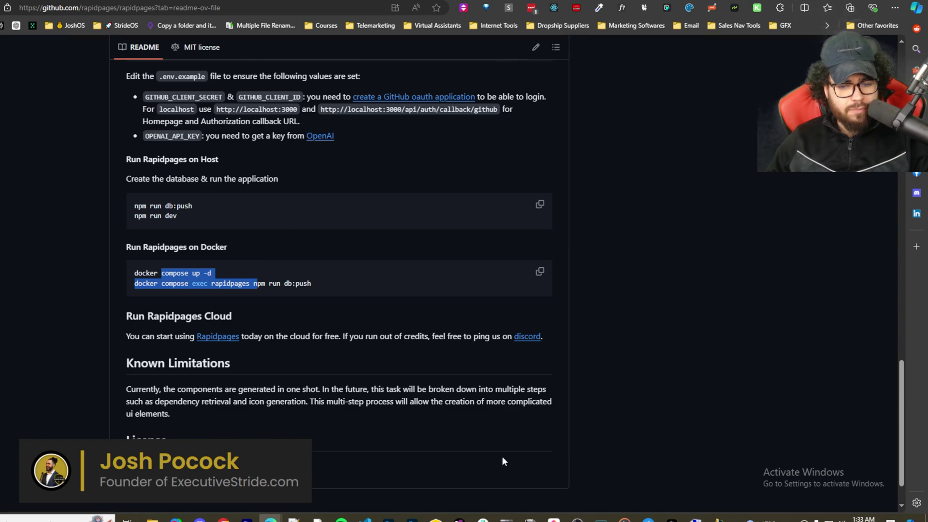
pyautogui.moveTo(366, 516)
pyautogui.click(481, 457)
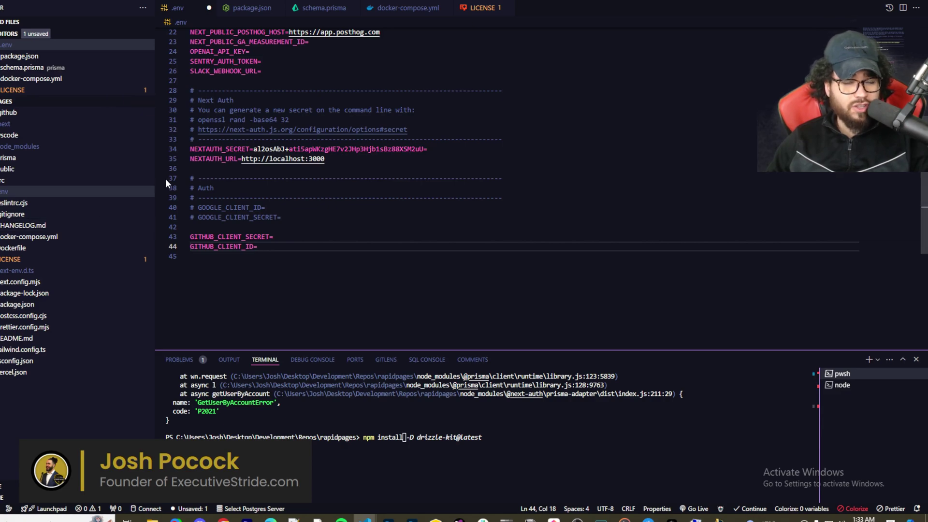
pyautogui.hotkey('alt', 'Tab')
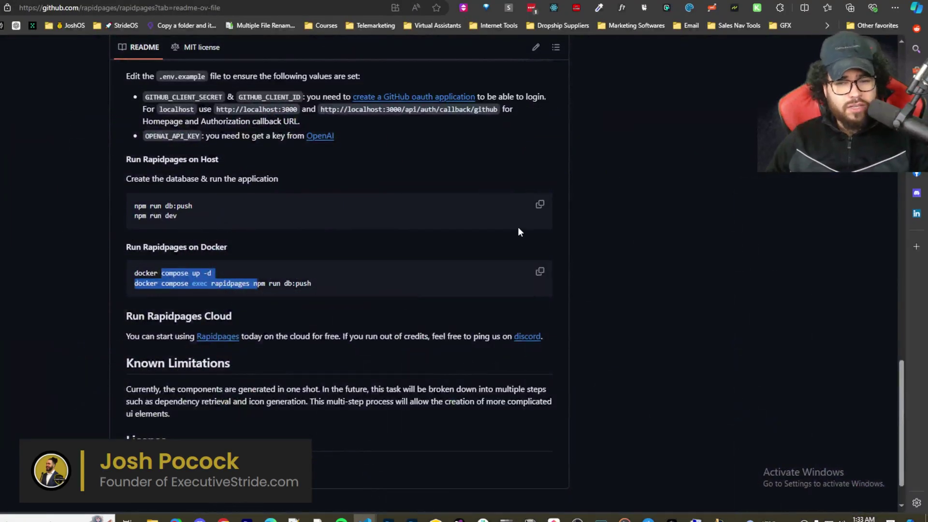
pyautogui.click(540, 272)
pyautogui.click(412, 281)
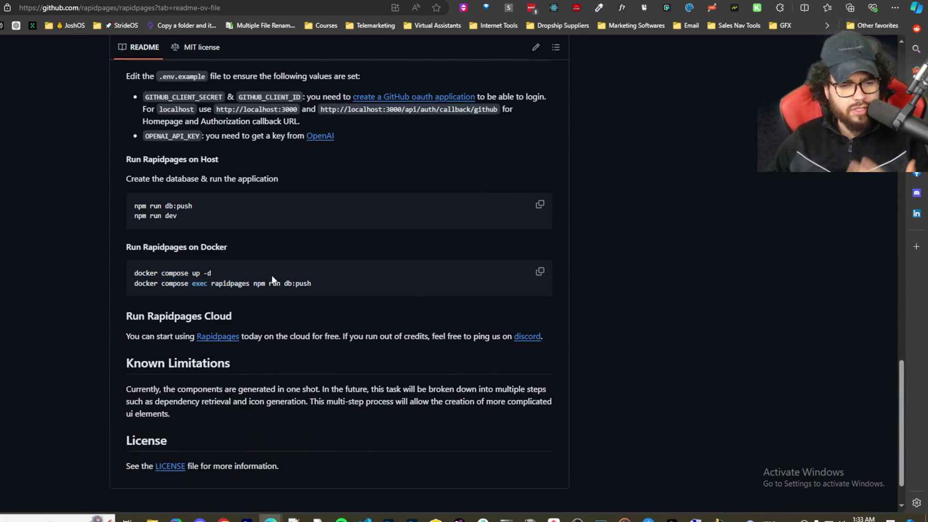
pyautogui.moveTo(141, 206); pyautogui.dragTo(178, 217)
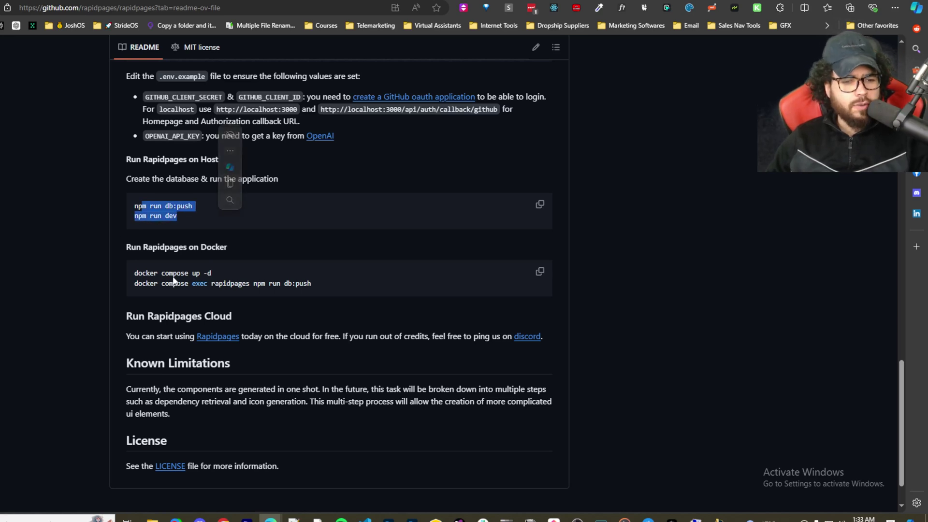
pyautogui.moveTo(134, 273); pyautogui.dragTo(222, 284)
pyautogui.click(163, 274)
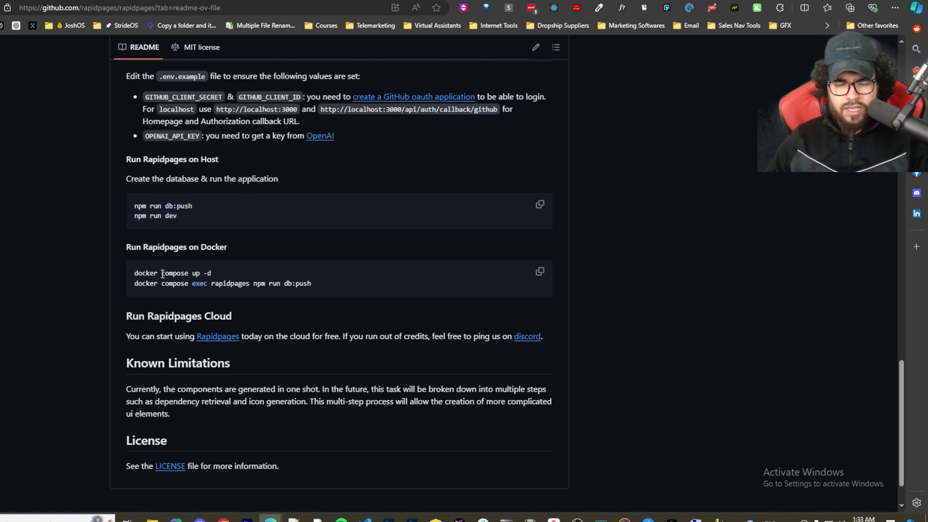
pyautogui.moveTo(150, 206); pyautogui.dragTo(199, 207)
pyautogui.click(151, 218)
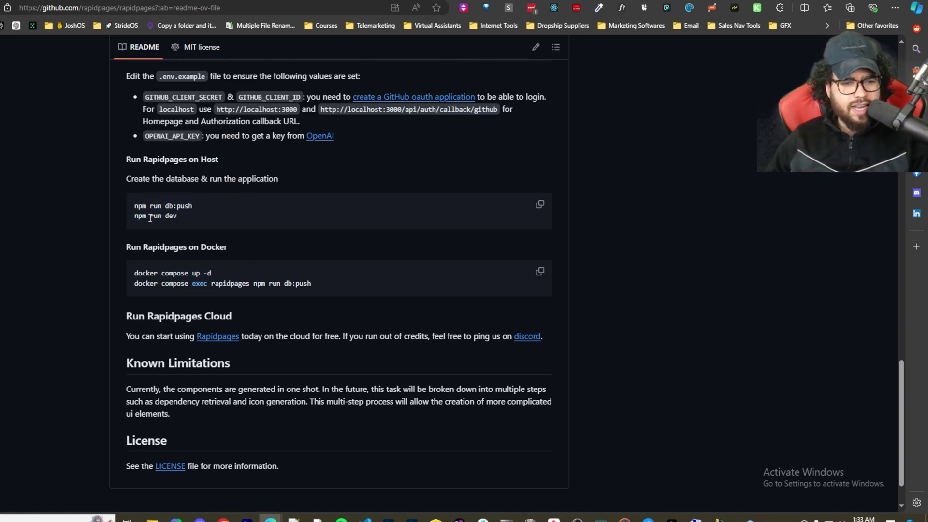
pyautogui.moveTo(141, 217); pyautogui.dragTo(195, 219)
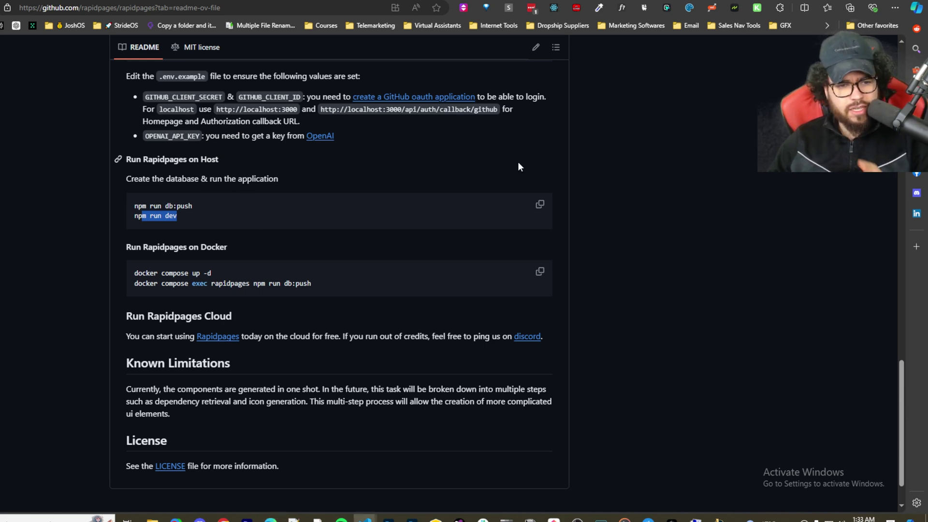
pyautogui.moveTo(134, 207); pyautogui.dragTo(190, 208)
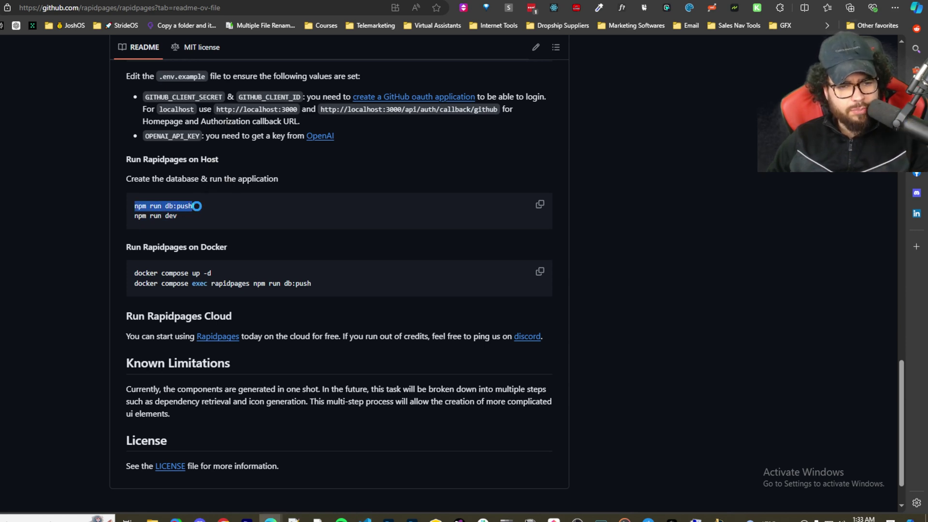
pyautogui.click(187, 205)
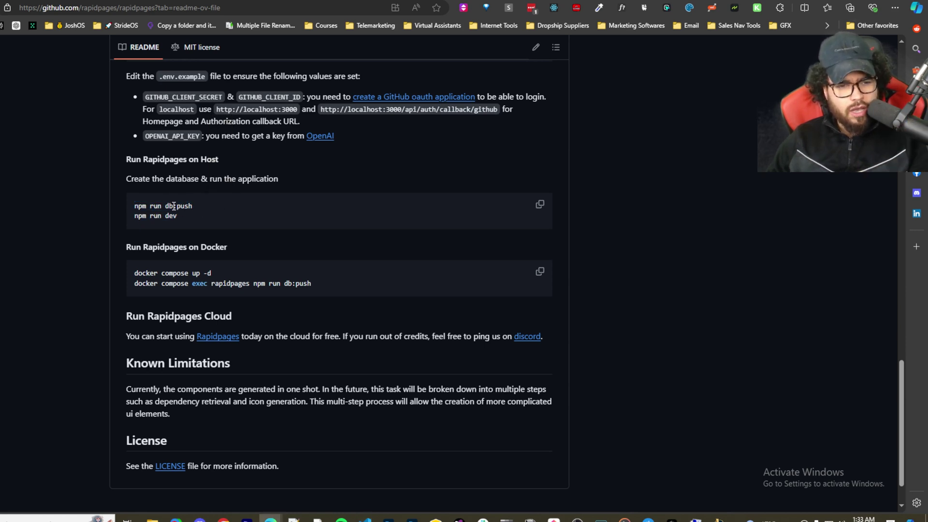
pyautogui.moveTo(170, 206); pyautogui.dragTo(212, 211)
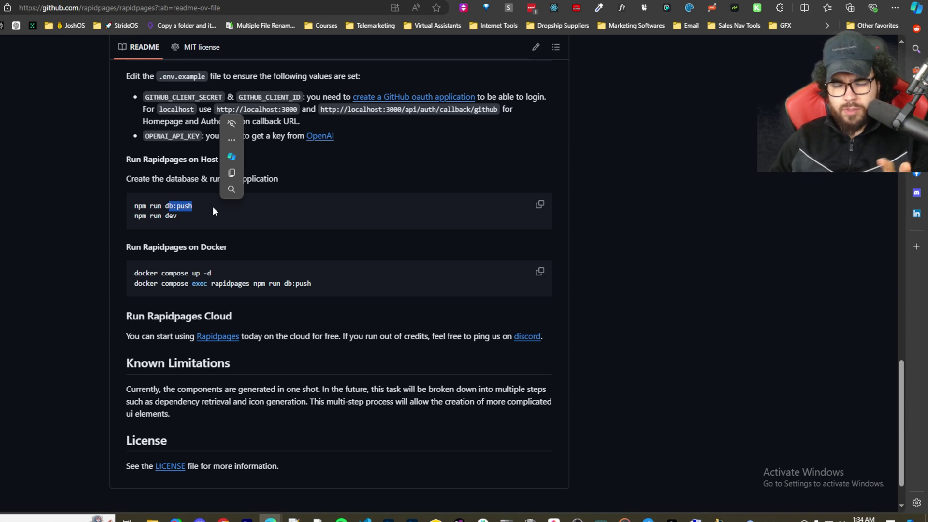
pyautogui.click(196, 215)
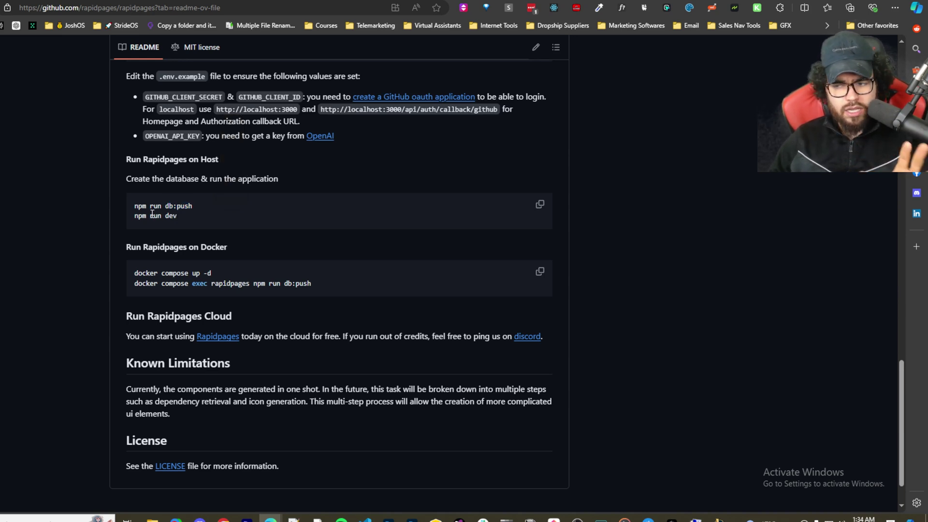
pyautogui.moveTo(142, 216); pyautogui.dragTo(183, 217)
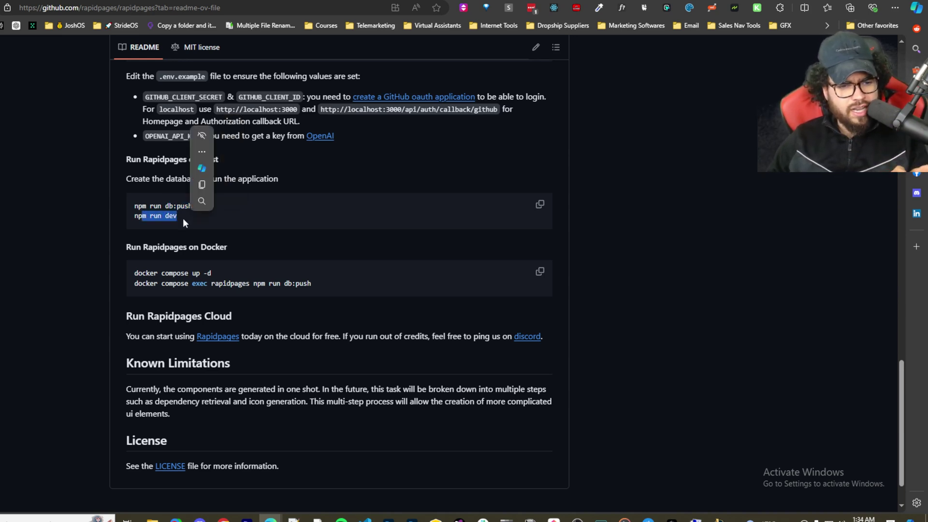
pyautogui.click(217, 225)
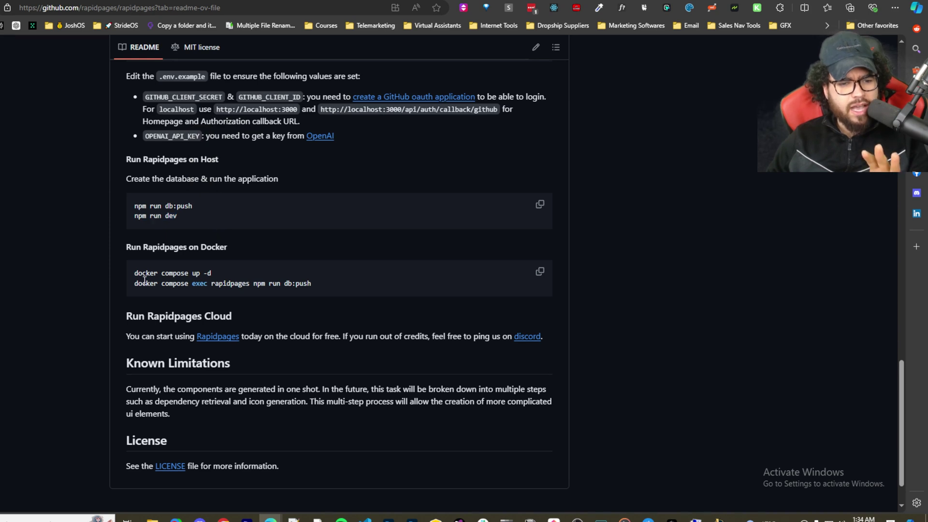
pyautogui.moveTo(194, 283); pyautogui.dragTo(216, 277)
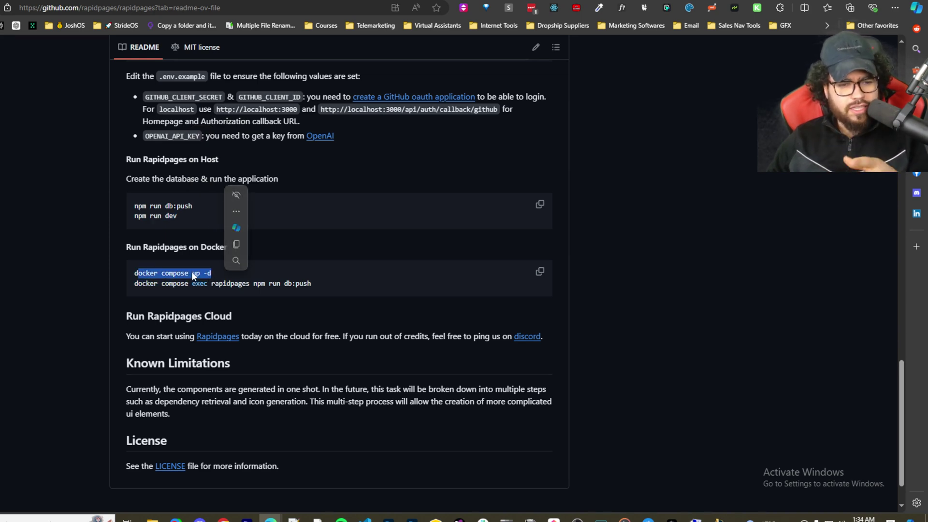
pyautogui.moveTo(139, 216); pyautogui.dragTo(182, 217)
pyautogui.moveTo(212, 274); pyautogui.dragTo(247, 274)
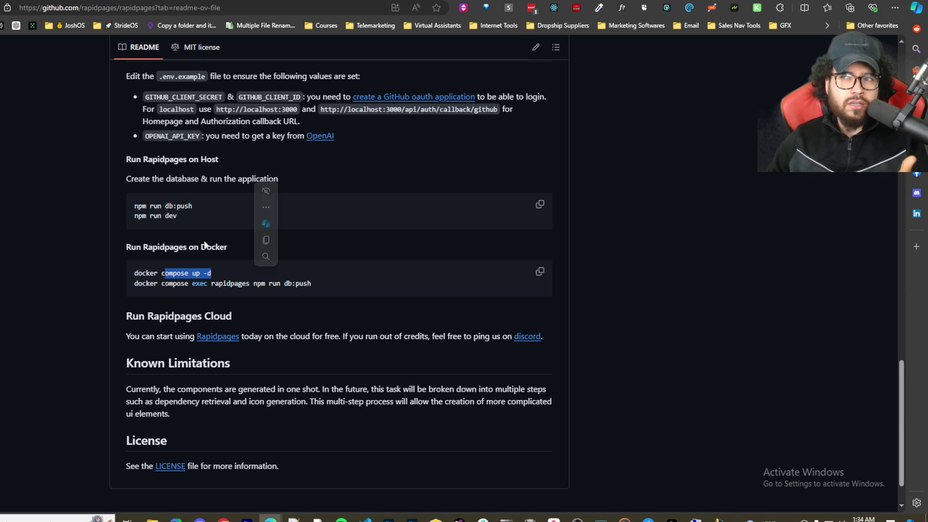
pyautogui.moveTo(127, 267); pyautogui.dragTo(154, 274)
pyautogui.click(170, 219)
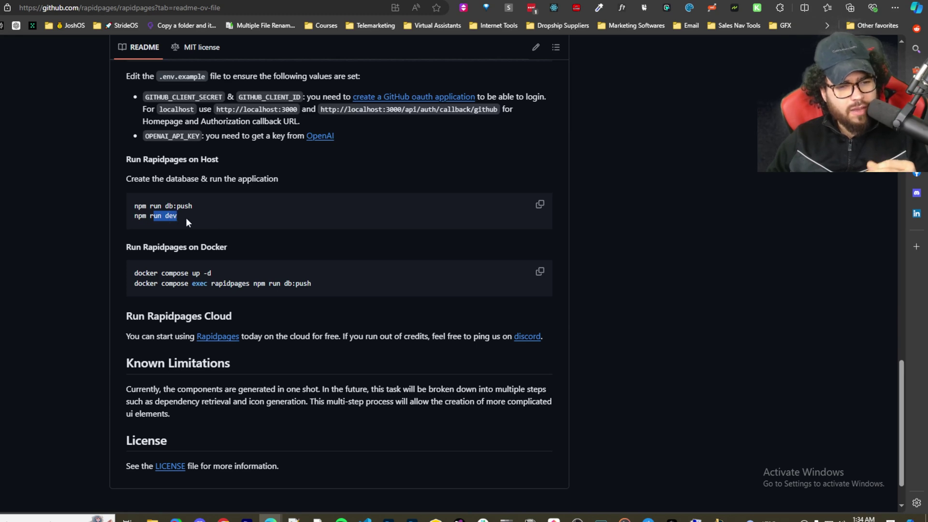
pyautogui.moveTo(177, 216); pyautogui.dragTo(178, 217)
pyautogui.click(184, 222)
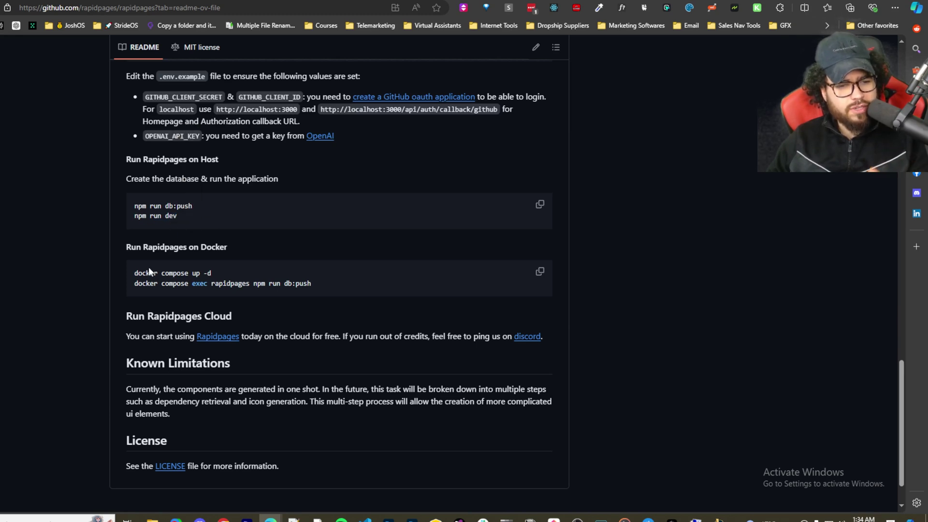
pyautogui.moveTo(149, 270); pyautogui.dragTo(213, 272)
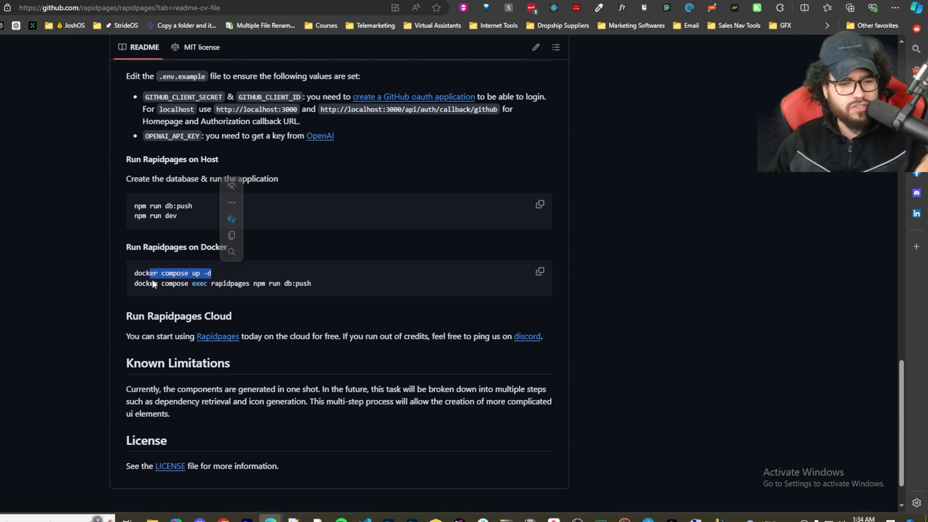
pyautogui.moveTo(142, 283); pyautogui.dragTo(200, 289)
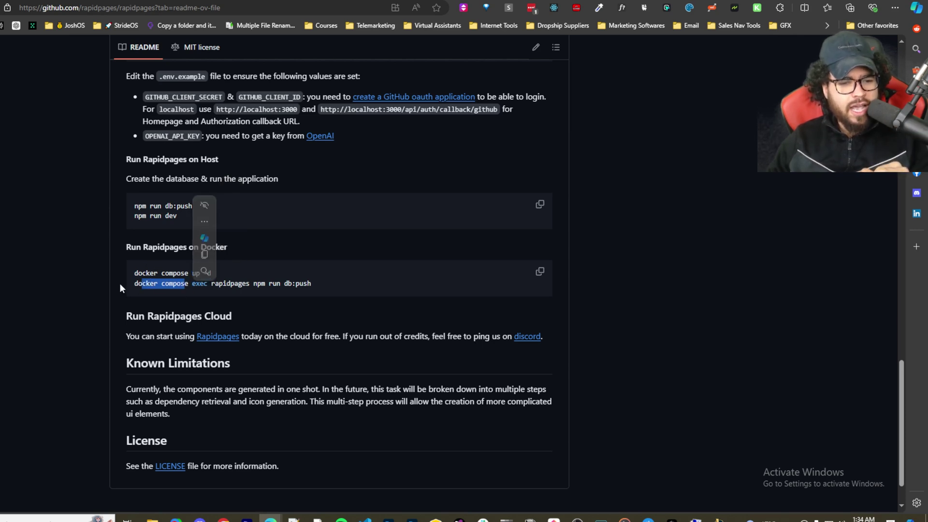
pyautogui.moveTo(119, 283); pyautogui.dragTo(274, 283)
pyautogui.click(293, 285)
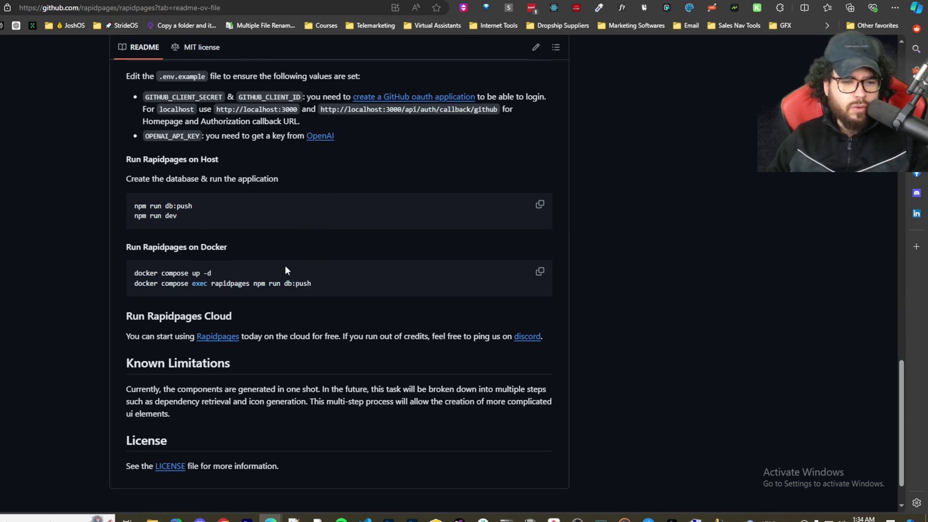
pyautogui.moveTo(311, 283); pyautogui.dragTo(134, 272)
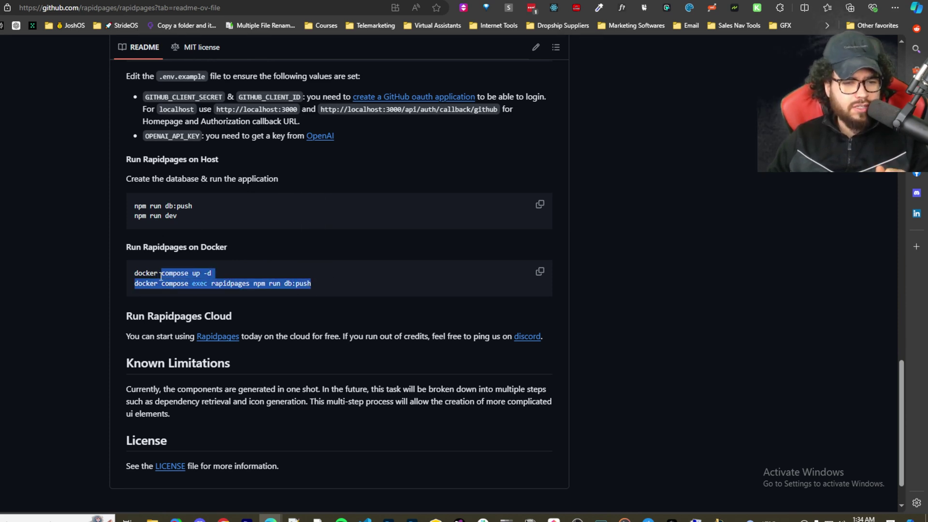
pyautogui.doubleClick(143, 207)
pyautogui.moveTo(147, 207); pyautogui.dragTo(192, 206)
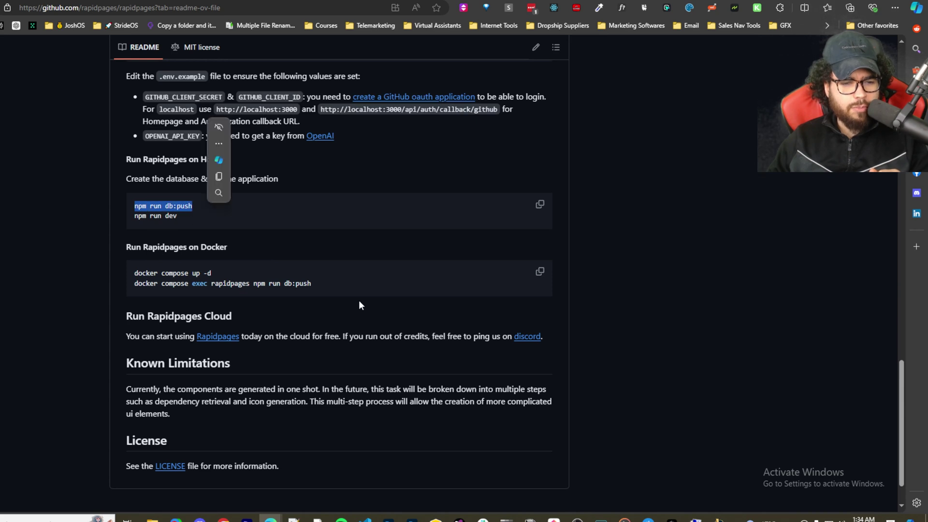
pyautogui.moveTo(311, 283); pyautogui.dragTo(242, 284)
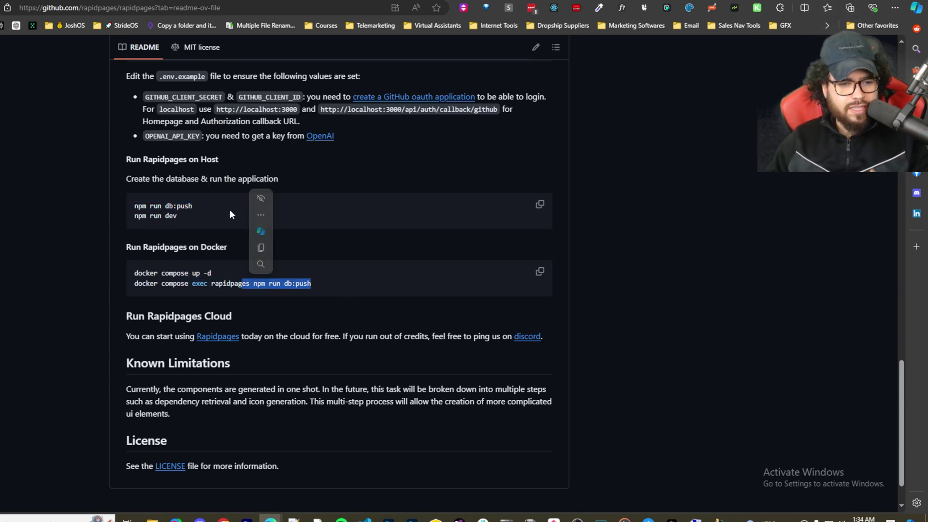
pyautogui.moveTo(142, 206)
pyautogui.mouseDown()
pyautogui.moveTo(198, 201)
pyautogui.moveTo(148, 216)
pyautogui.mouseUp()
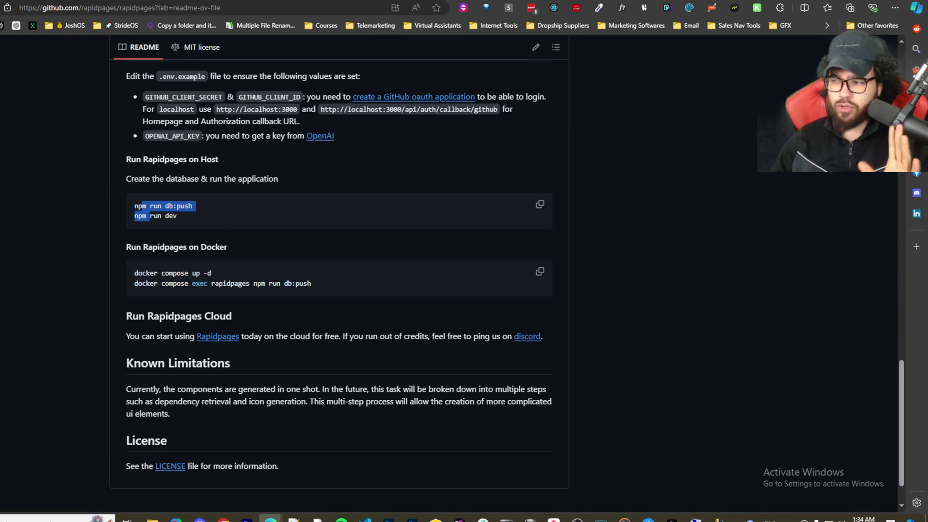
# Drag the VS Code window out of its maximized layout, then minimize everything to the desktop
pyautogui.click(366, 519)
pyautogui.moveTo(927, 91); pyautogui.dragTo(736, 59)
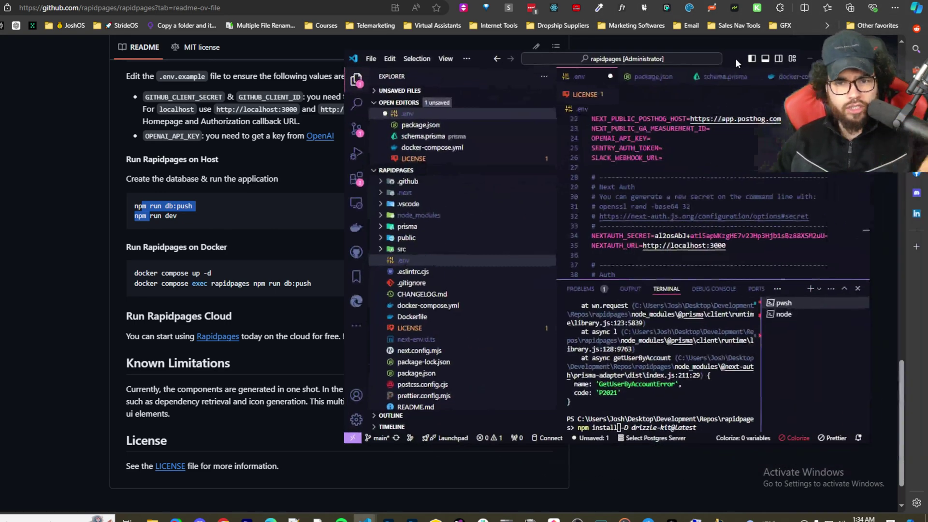
pyautogui.moveTo(677, 52); pyautogui.dragTo(614, 16)
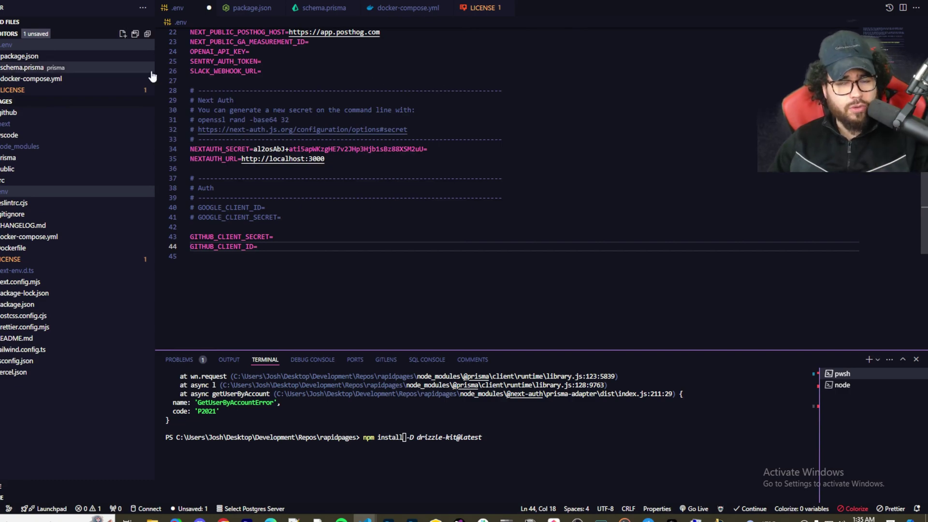
pyautogui.moveTo(653, 8); pyautogui.dragTo(639, 159)
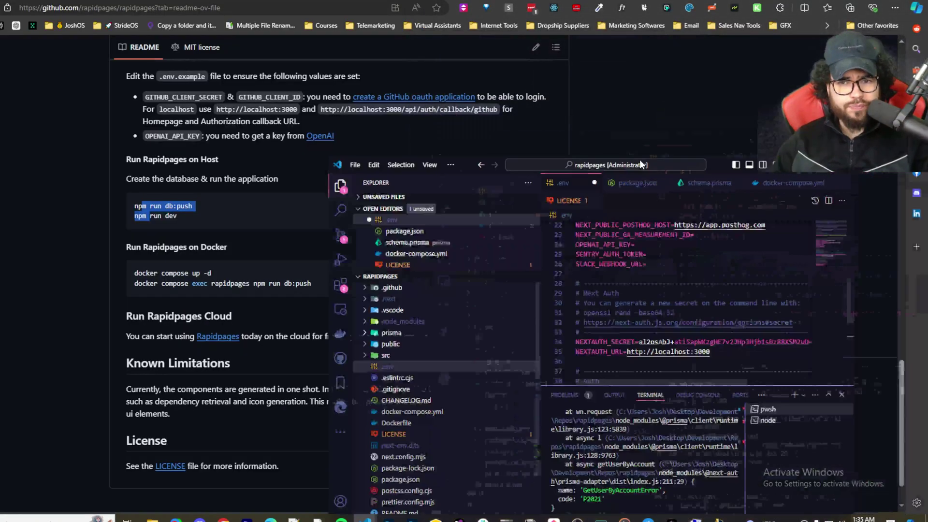
pyautogui.press('super+d')
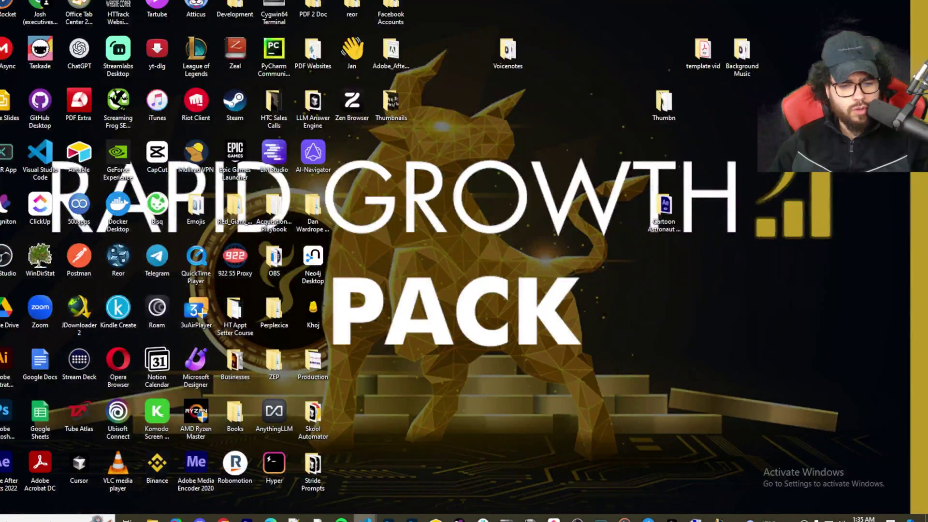
# Bring up the browser and move from the rapidpages.com tab to the local localhost:3000 tab
pyautogui.moveTo(303, 518)
pyautogui.click(633, 491)
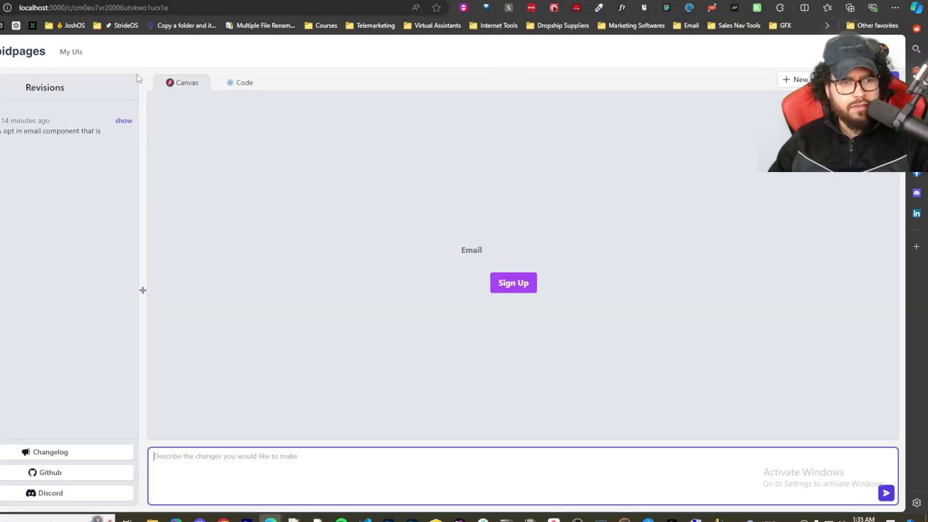
pyautogui.hotkey('ctrl', 'Tab')
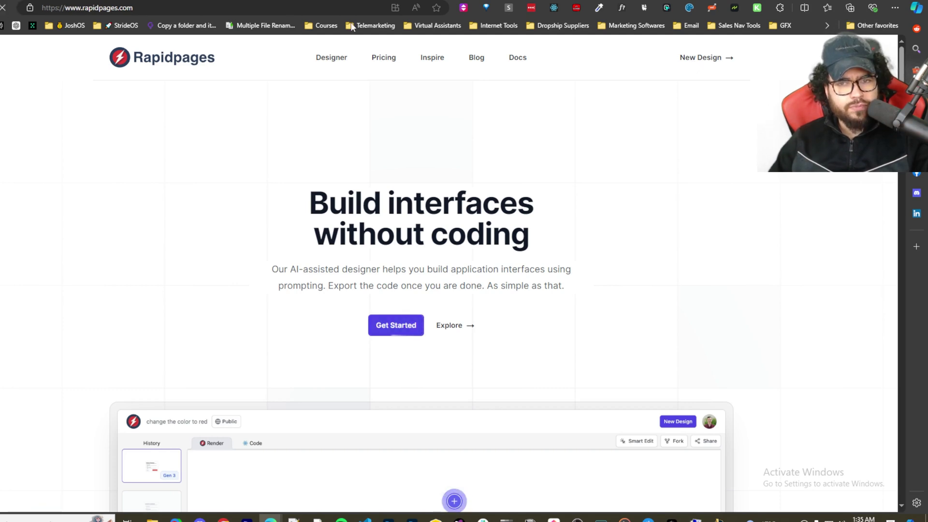
pyautogui.hotkey('ctrl', 'Tab')
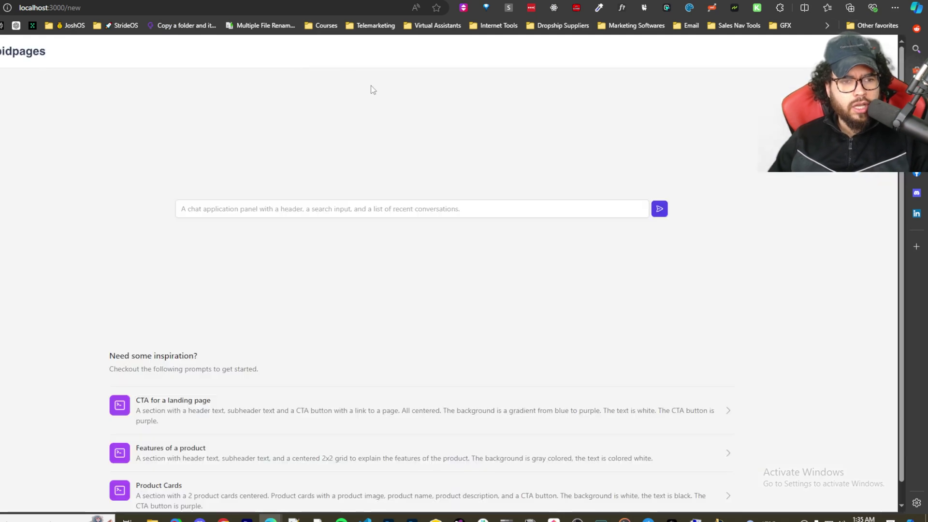
# Replace the test text with a request for a very professional name/email/phone opt-in form, and submit
pyautogui.click(358, 204)
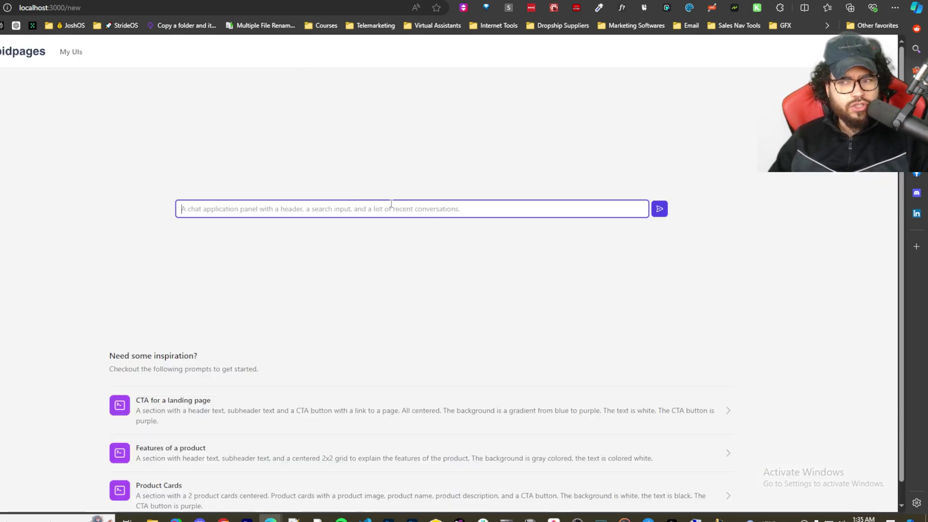
pyautogui.write('dfghdfgh')
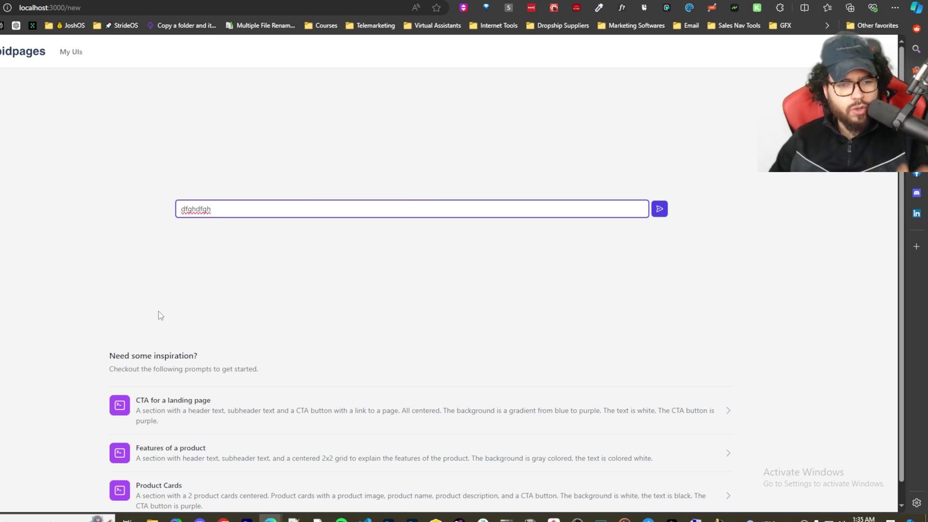
pyautogui.doubleClick(234, 215)
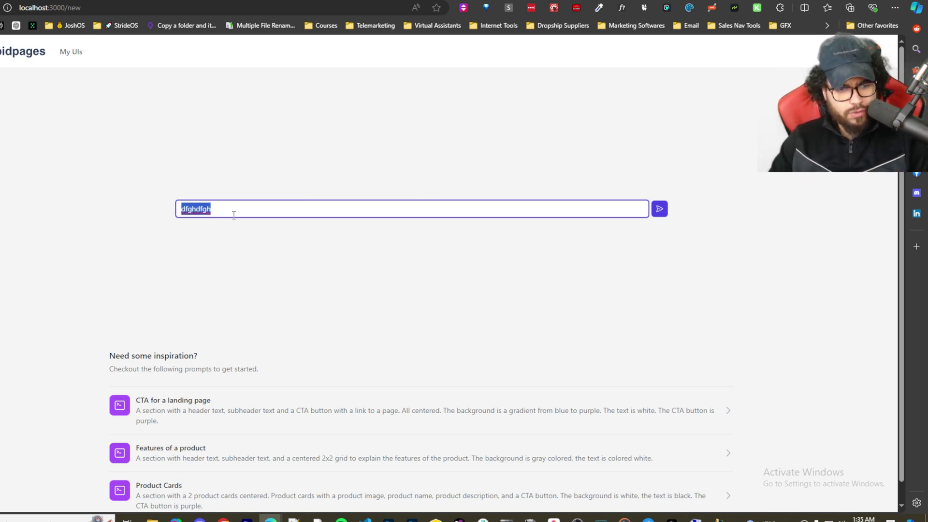
pyautogui.write('Y')
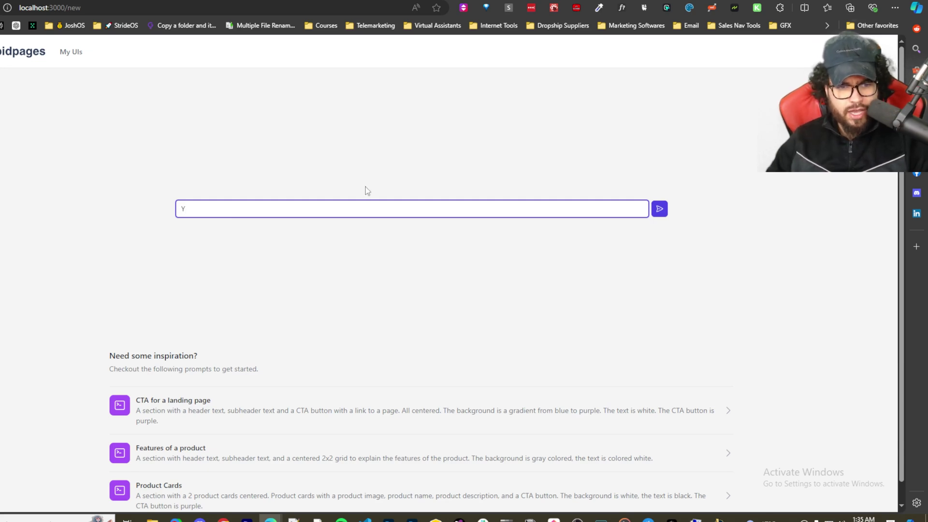
pyautogui.press('BackSpace')
pyautogui.write('Build me a modern UI comp')
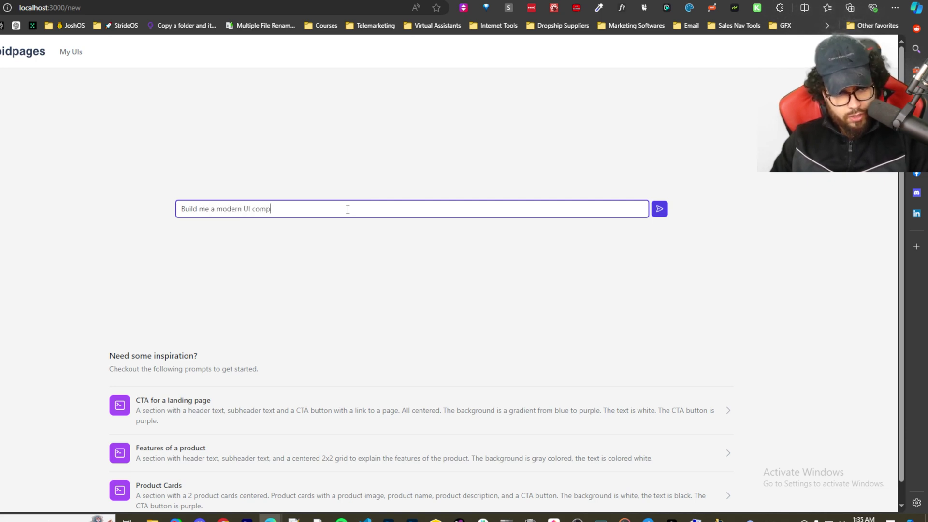
pyautogui.write('oent of a ')
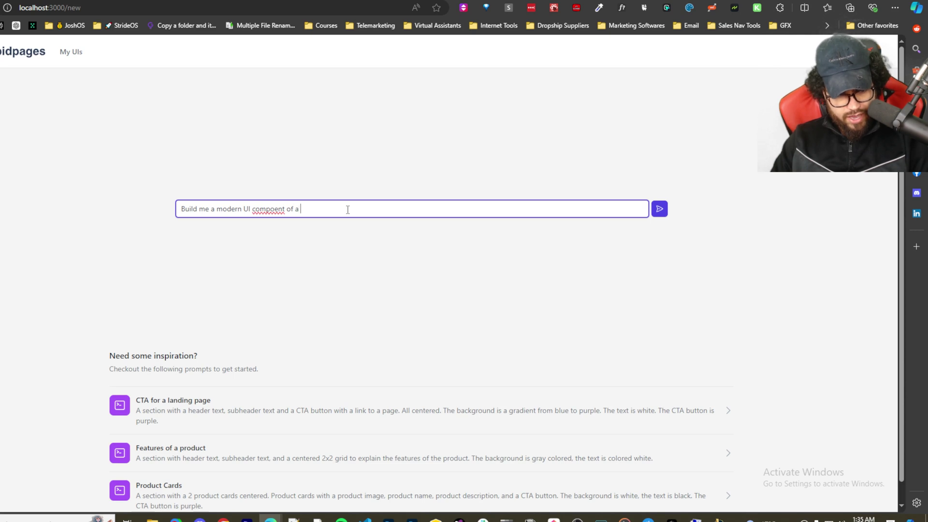
pyautogui.write('form ')
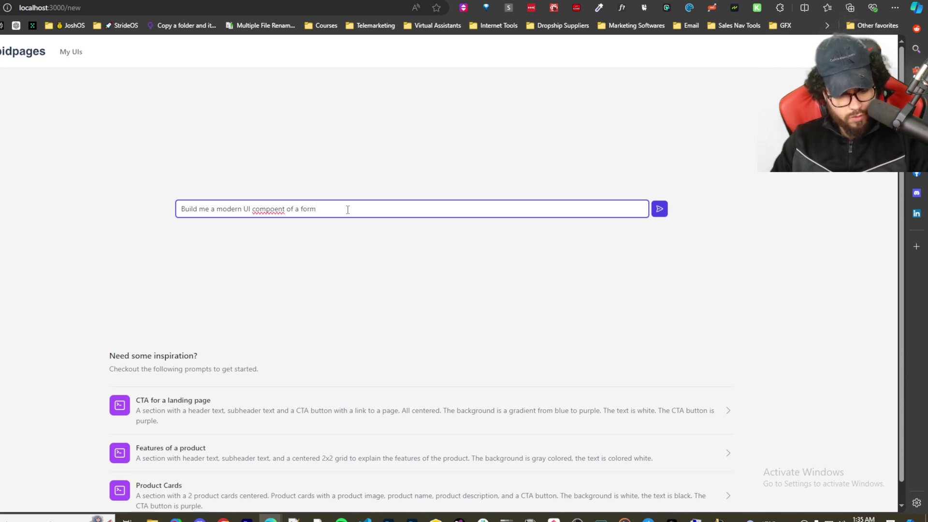
pyautogui.write('that ')
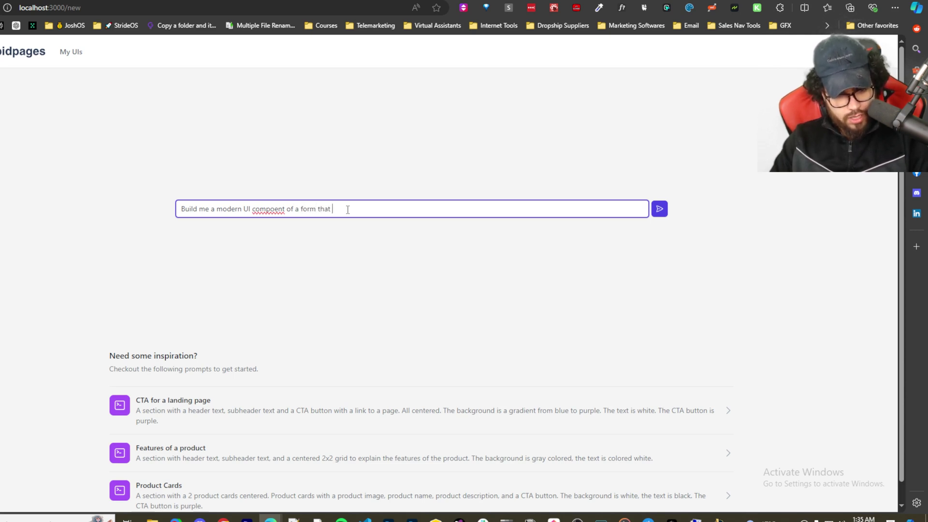
pyautogui.write('is ge')
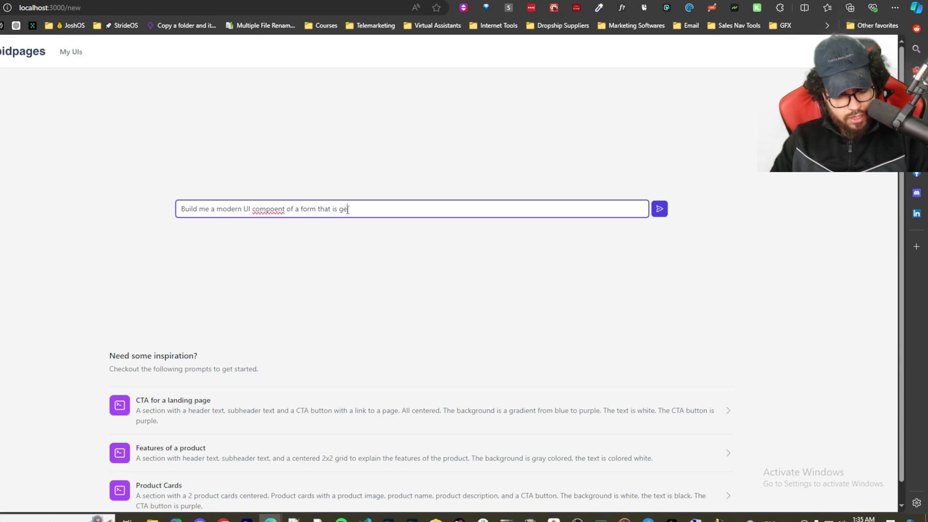
pyautogui.write('ting name e')
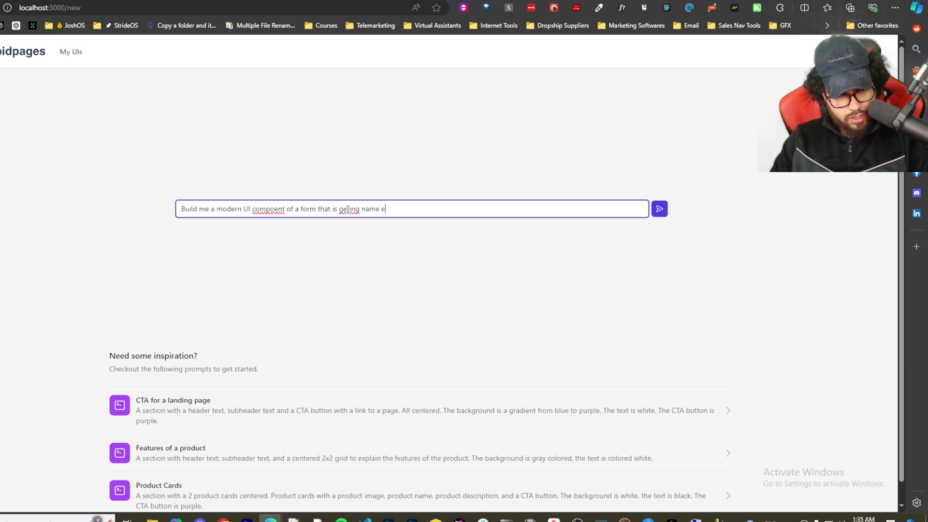
pyautogui.write('mail and ')
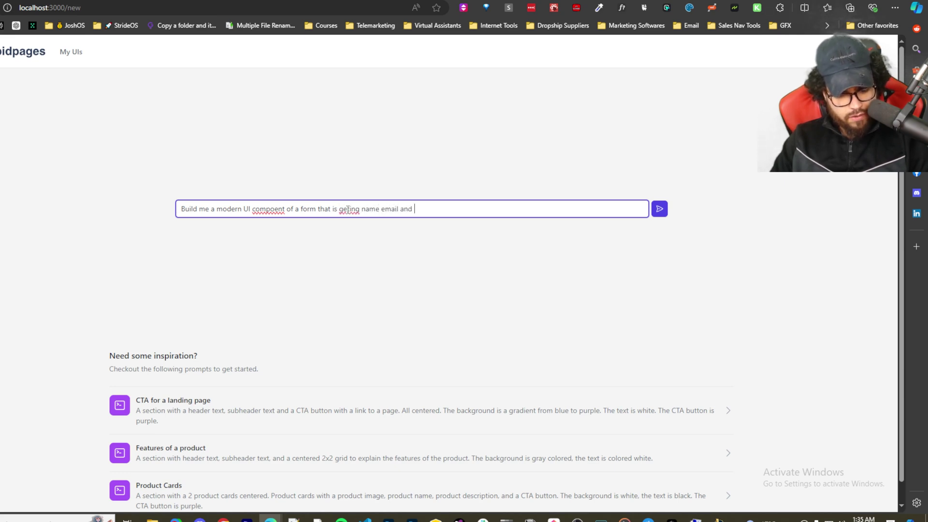
pyautogui.write('phone nu')
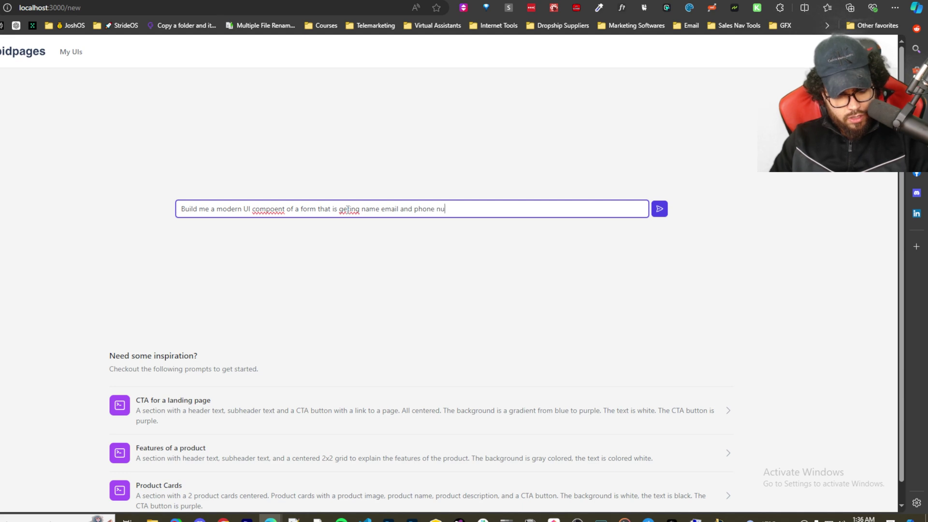
pyautogui.write('mber for opti')
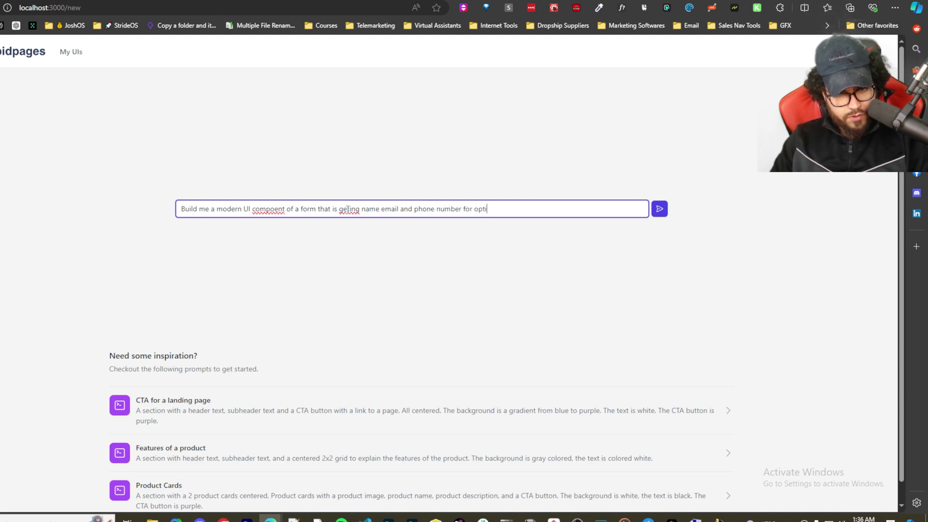
pyautogui.write('n make it')
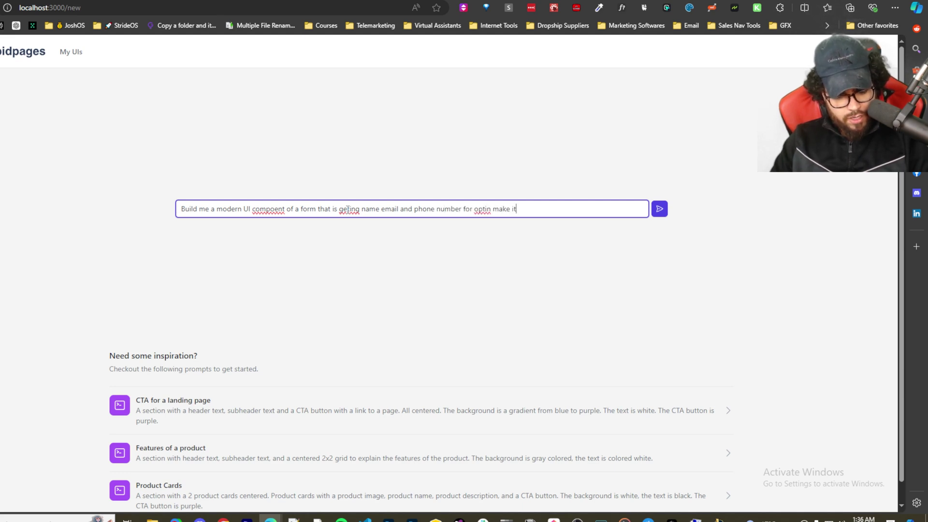
pyautogui.write(' very pr')
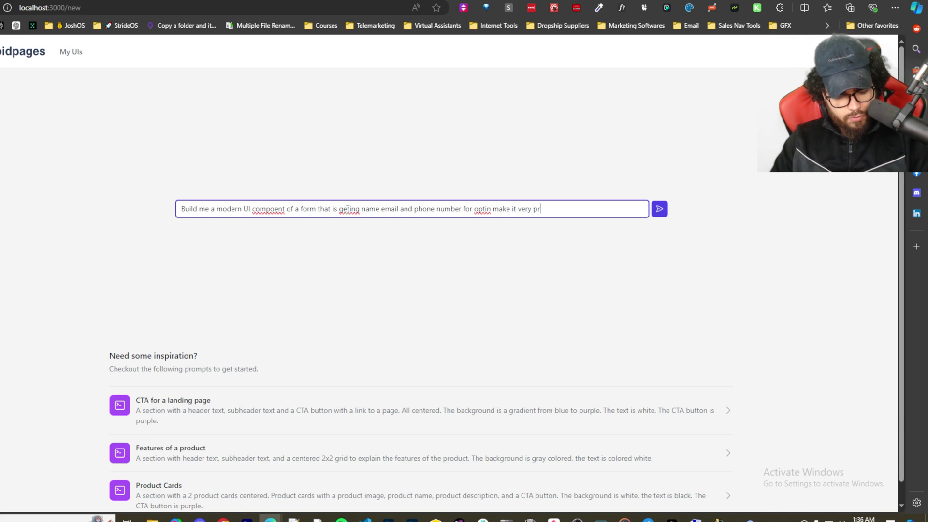
pyautogui.write('ofessional')
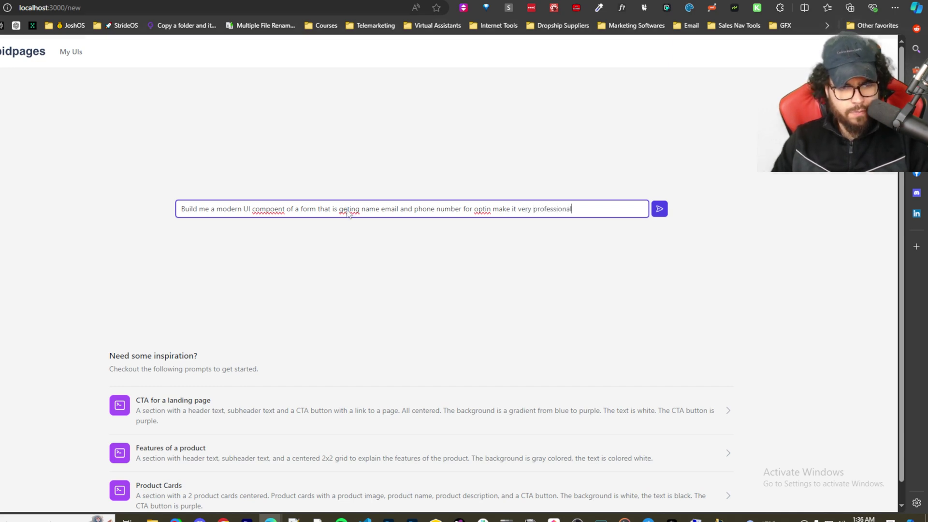
pyautogui.press('Return')
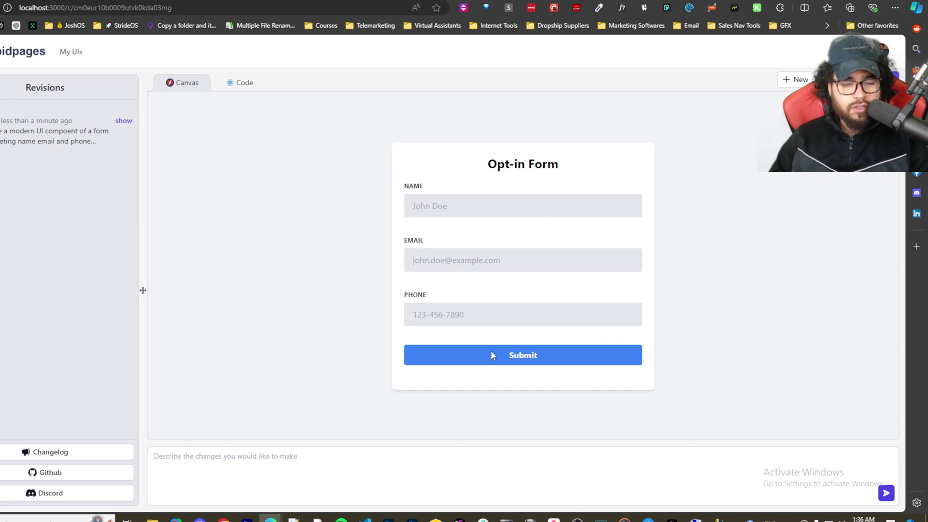
# Scroll through the generated opt-in form's React code in the Code tab
pyautogui.click(236, 84)
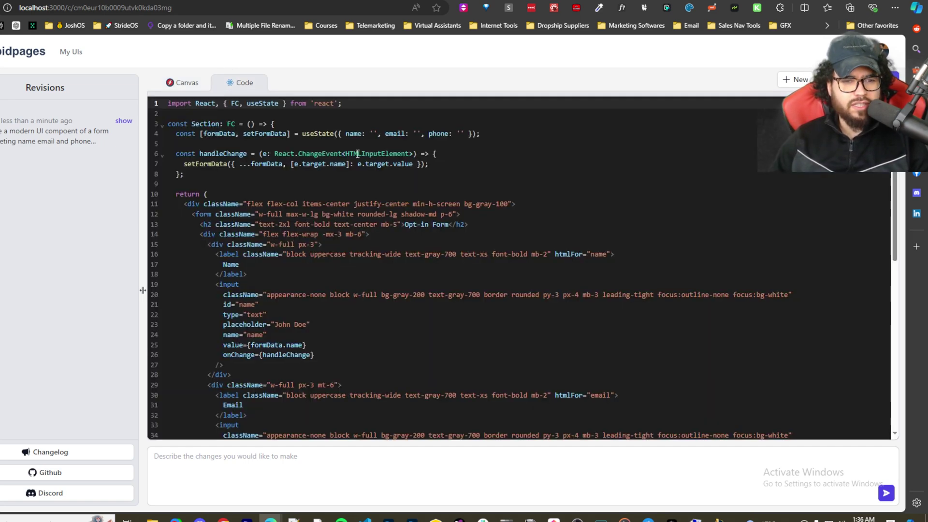
pyautogui.scroll(-5, 289, 170)
pyautogui.scroll(6, 291, 186)
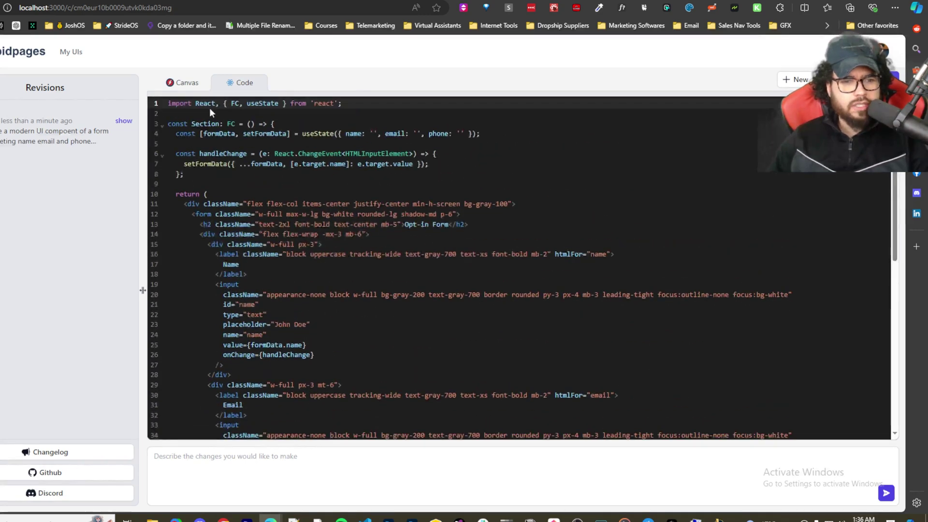
pyautogui.click(277, 113)
pyautogui.scroll(-4, 198, 145)
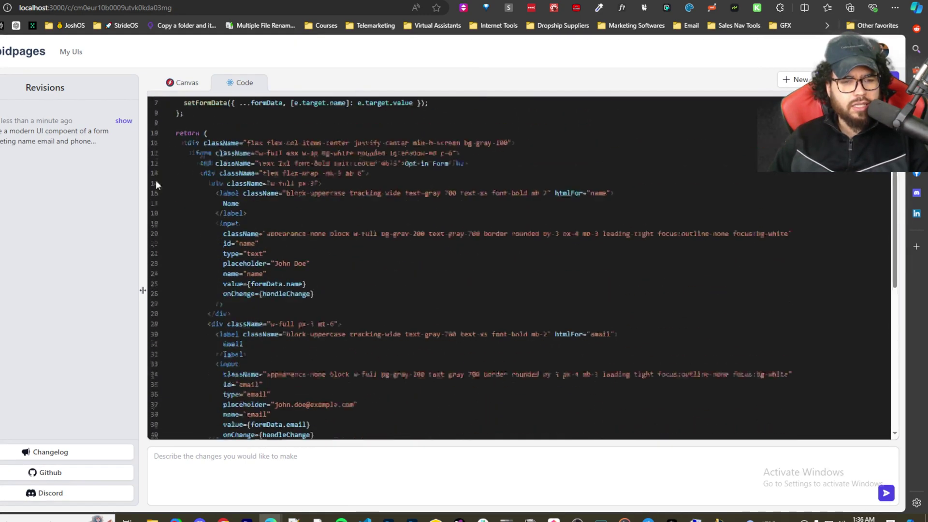
pyautogui.scroll(-5, 255, 219)
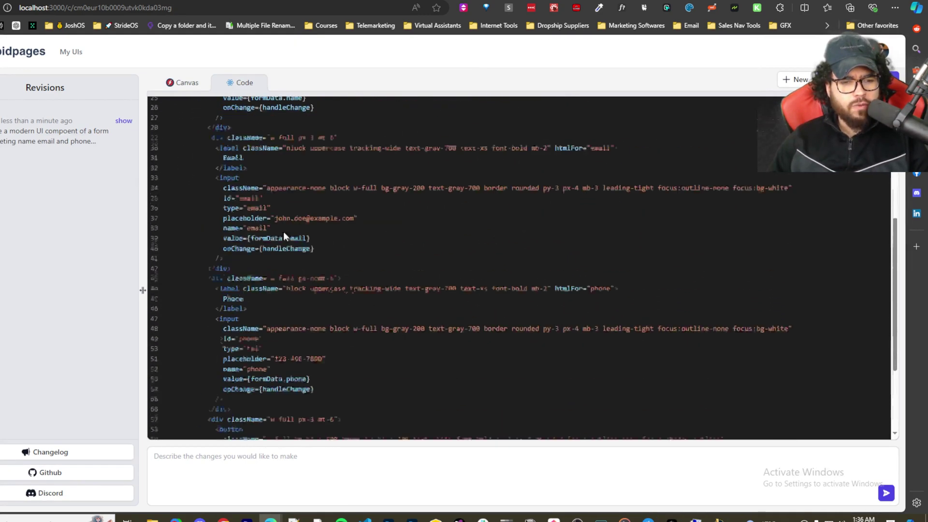
pyautogui.scroll(9, 283, 231)
pyautogui.click(219, 103)
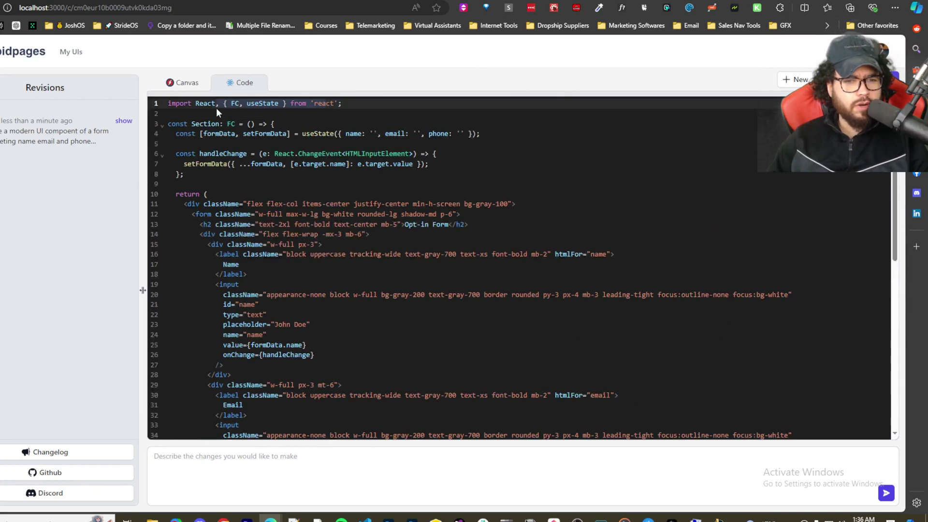
# Select sections of the code, then return to the Canvas preview of the Opt-in Form
pyautogui.scroll(-2, 238, 184)
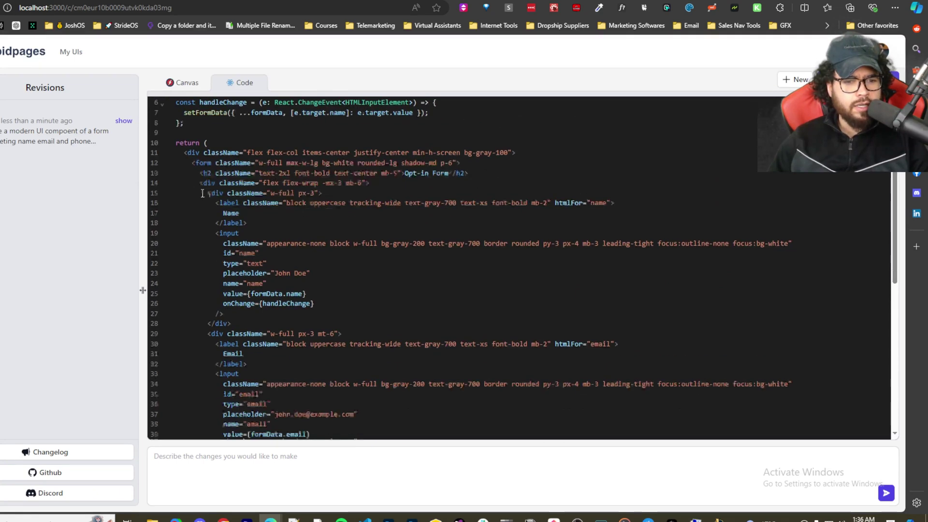
pyautogui.scroll(2, 208, 184)
pyautogui.moveTo(208, 194); pyautogui.dragTo(347, 265)
pyautogui.scroll(-2, 338, 256)
pyautogui.scroll(2, 337, 256)
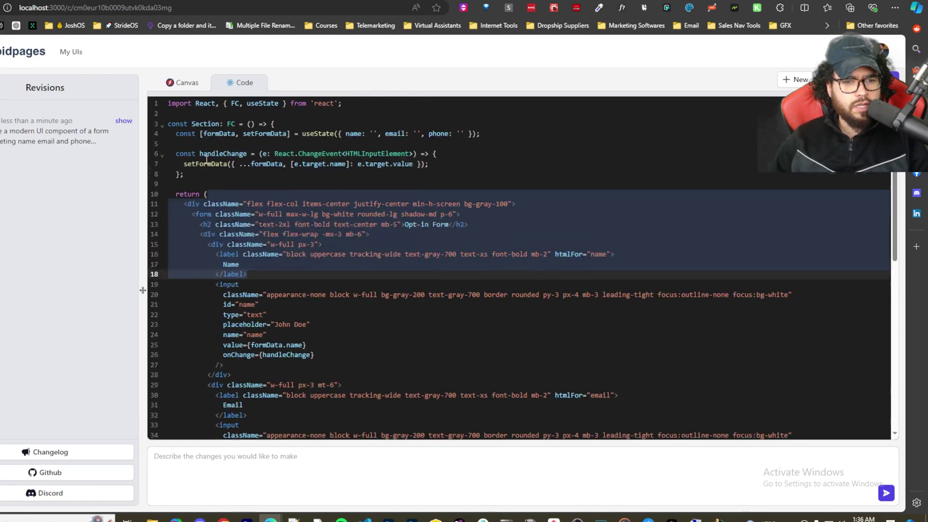
pyautogui.moveTo(192, 125); pyautogui.dragTo(259, 172)
pyautogui.scroll(-5, 267, 185)
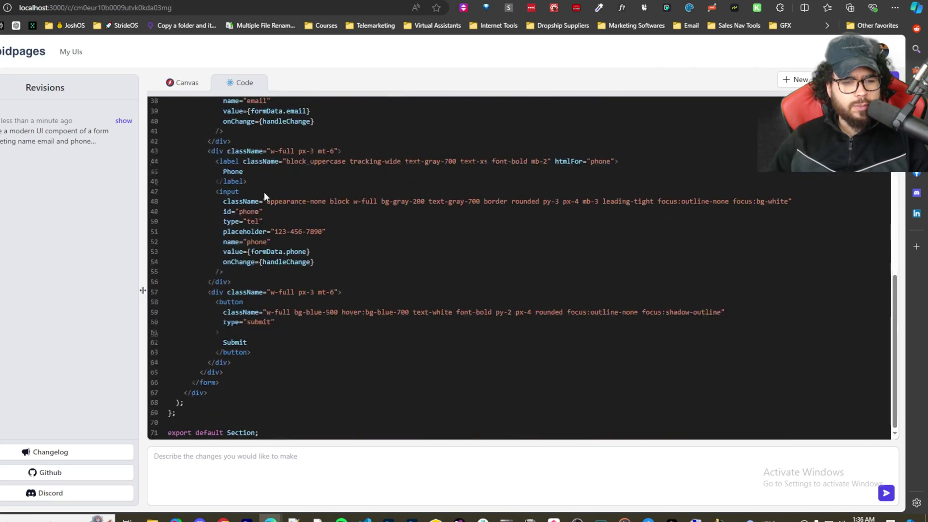
pyautogui.scroll(5, 282, 279)
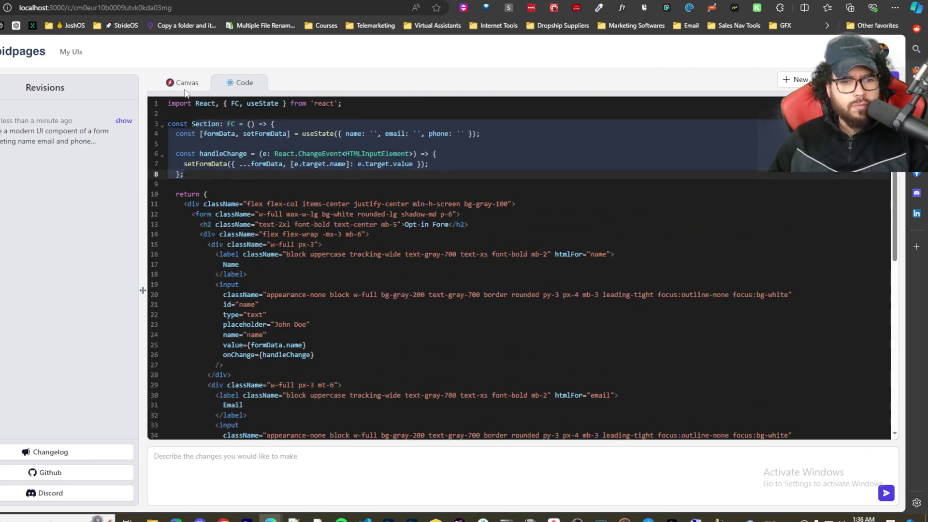
pyautogui.click(186, 83)
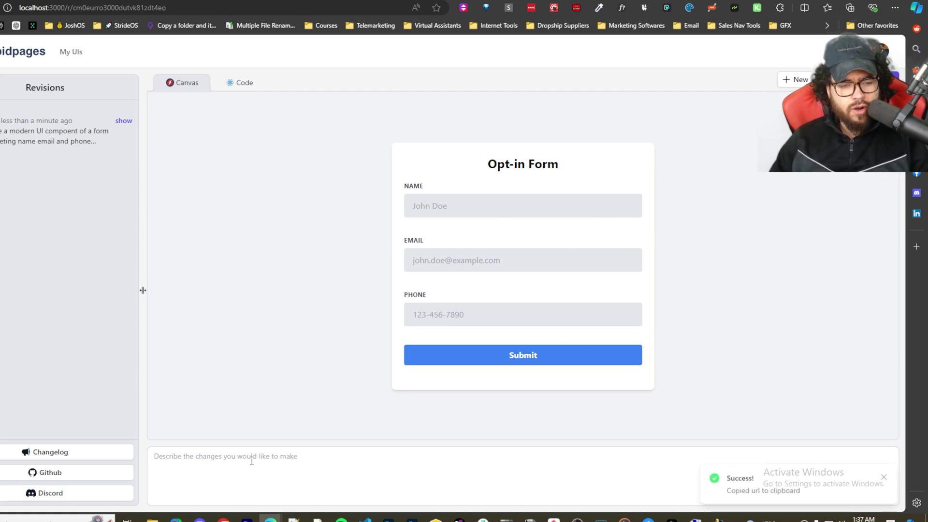
# Submit the revision request 'make it dark mode' for the Opt-in Form
pyautogui.click(222, 453)
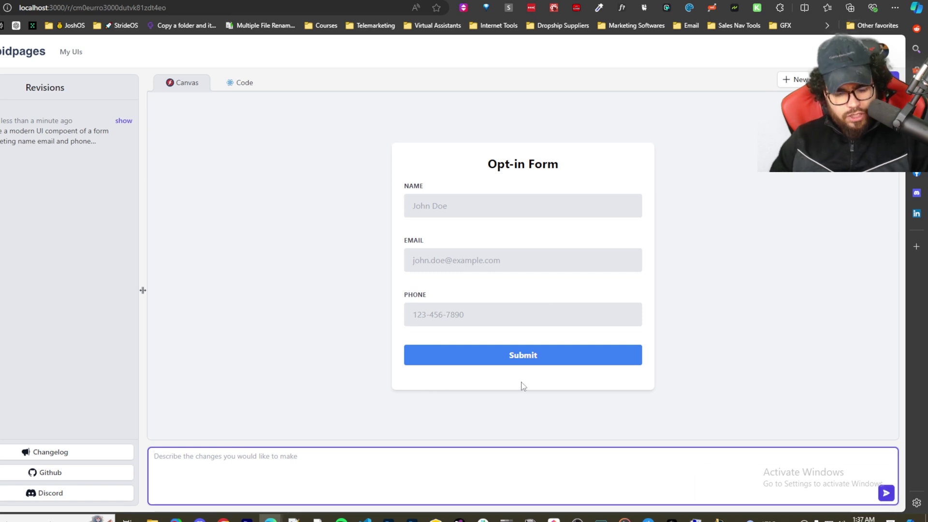
pyautogui.write('make it')
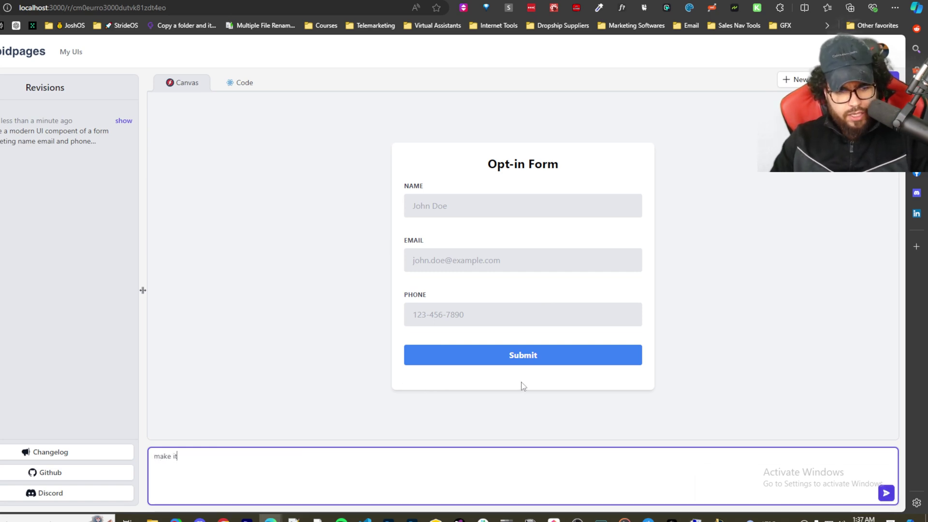
pyautogui.write(' dark mode')
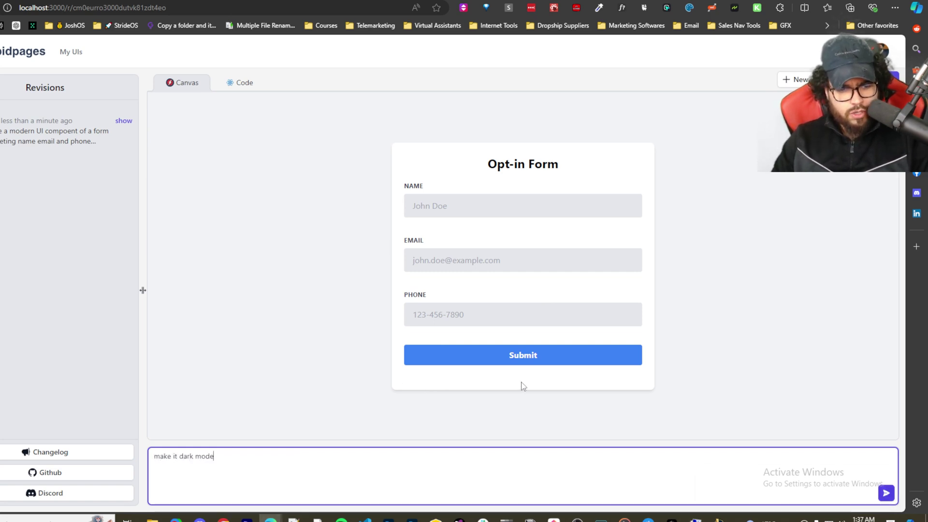
pyautogui.press('Return')
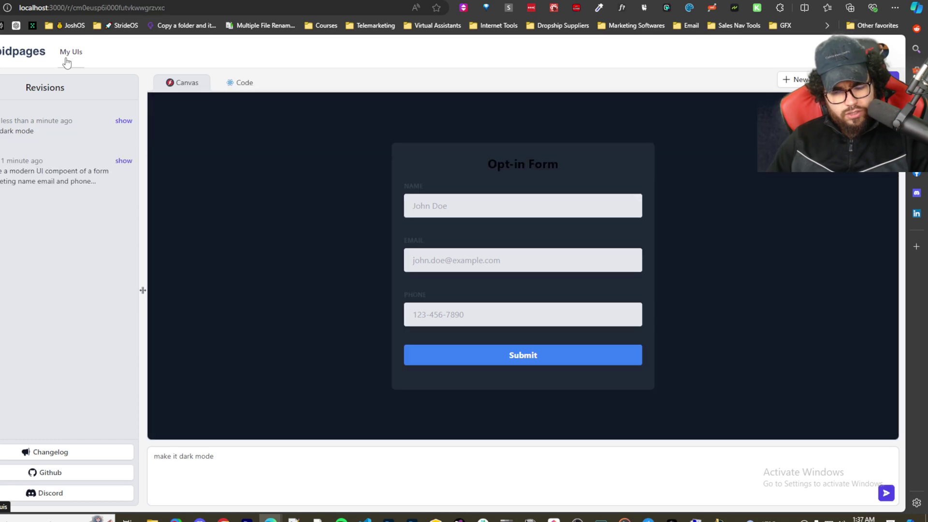